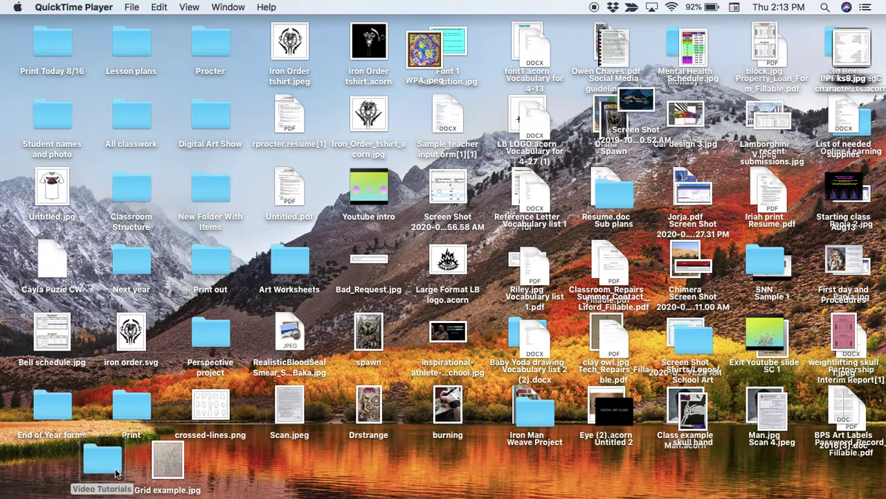
Switch to the Untitled 7 document in Acorn and clear all the practice texts from its canvas.
{"action": "left_click", "coordinate": [95, 481]}
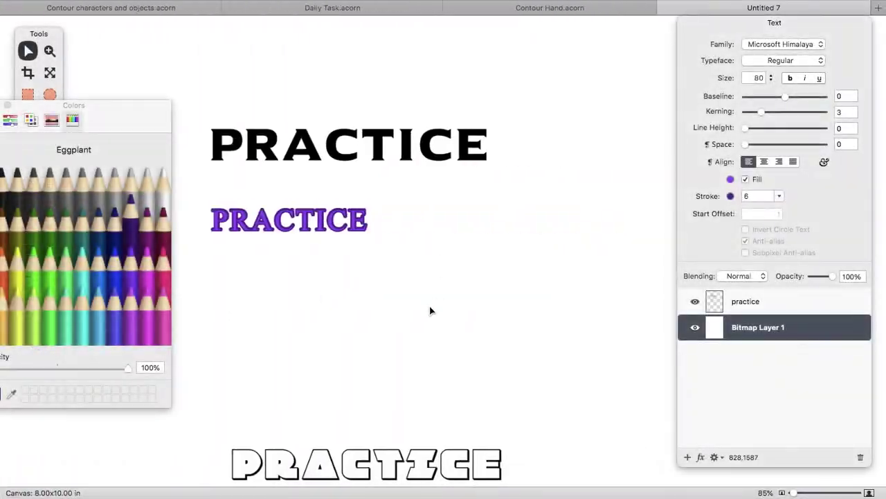
{"action": "left_click", "coordinate": [255, 149]}
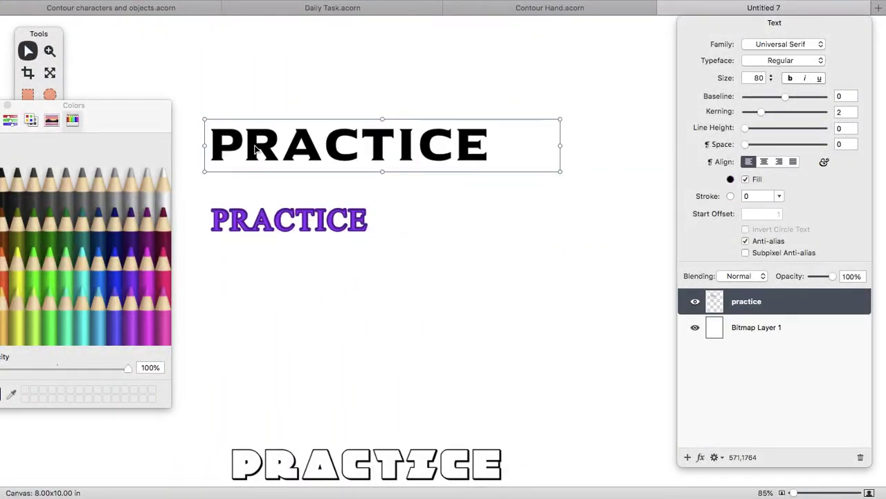
{"action": "key", "text": "Delete"}
{"action": "key", "text": "super+z"}
{"action": "key", "text": "super+z"}
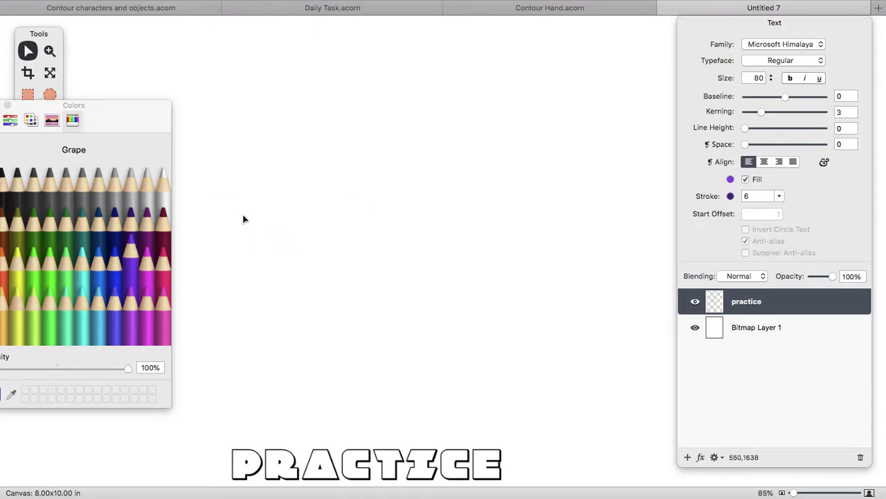
{"action": "key", "text": "super+z"}
{"action": "key", "text": "super+z"}
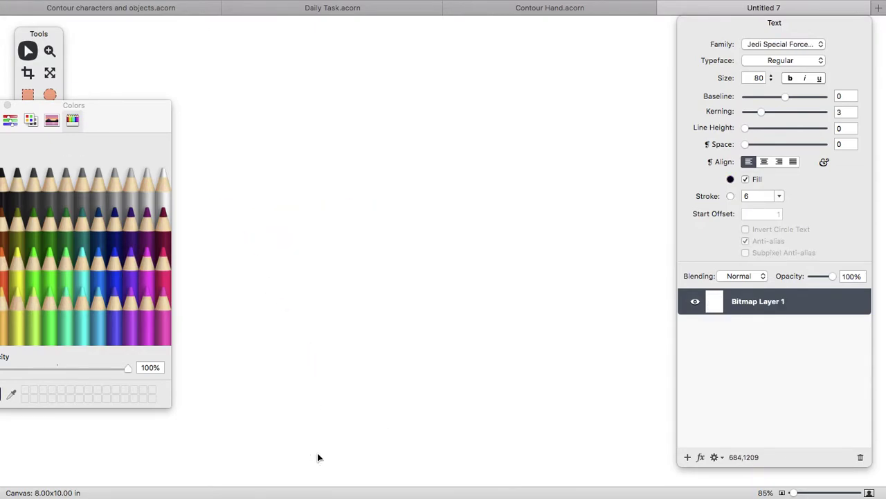
Rearrange the Colors and Tools palettes so that the full set of tools is uncovered beside the canvas.
{"action": "key", "text": "super+0"}
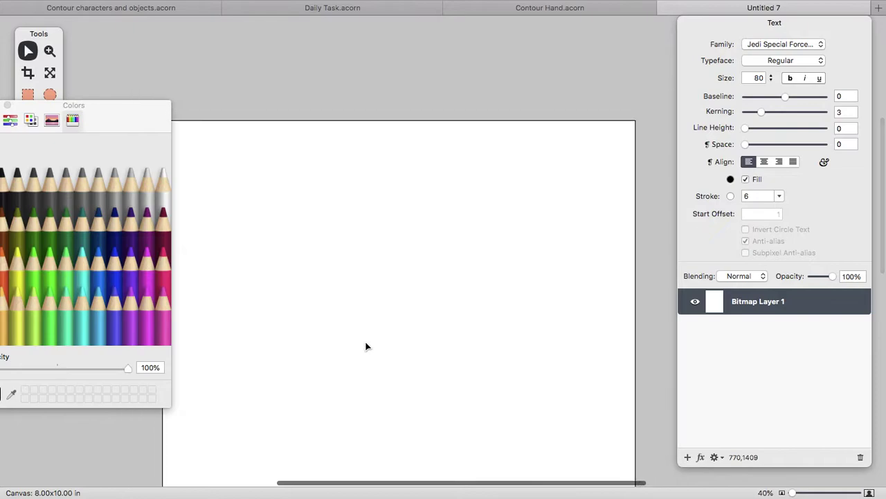
{"action": "scroll", "coordinate": [375, 348], "scroll_direction": "down", "scroll_amount": 5}
{"action": "scroll", "coordinate": [374, 349], "scroll_direction": "up", "scroll_amount": 5}
{"action": "scroll", "coordinate": [375, 348], "scroll_direction": "up", "scroll_amount": 1}
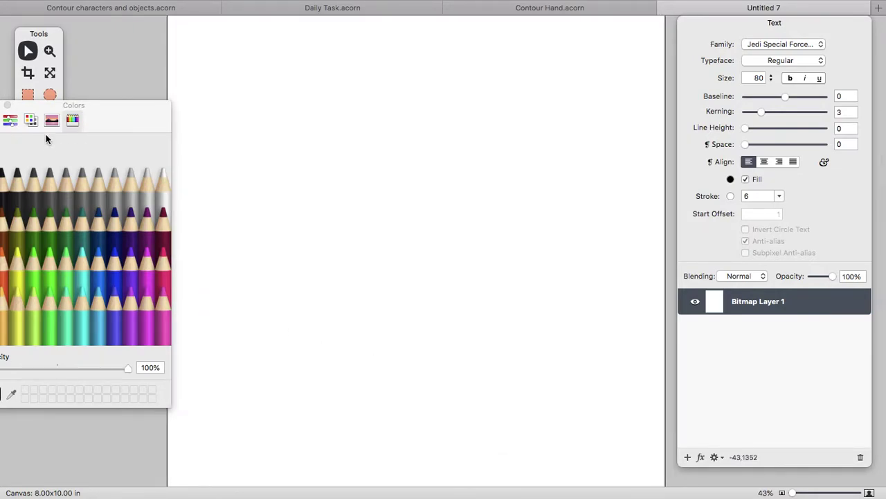
{"action": "left_click_drag", "start_coordinate": [51, 102], "coordinate": [38, 387]}
{"action": "left_click_drag", "start_coordinate": [40, 33], "coordinate": [84, 33]}
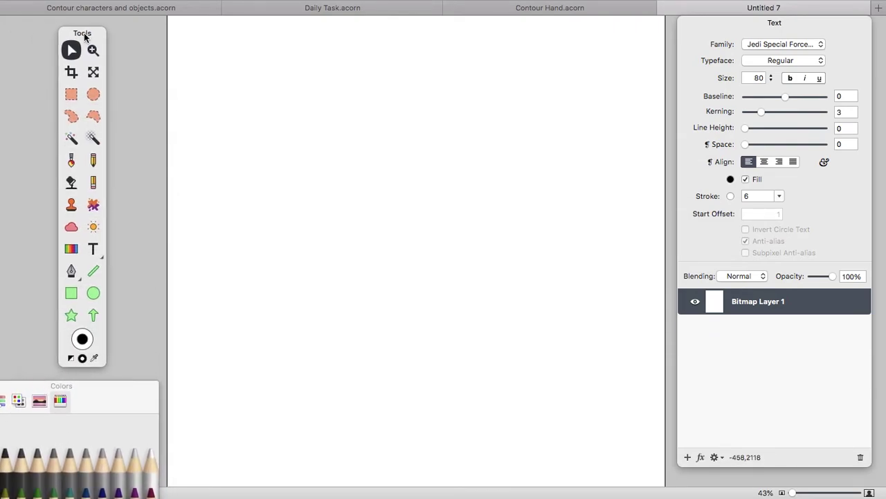
Add the text PRACTICE to the upper part of the blank canvas with the Text tool.
{"action": "left_click", "coordinate": [94, 251]}
{"action": "left_click", "coordinate": [278, 125]}
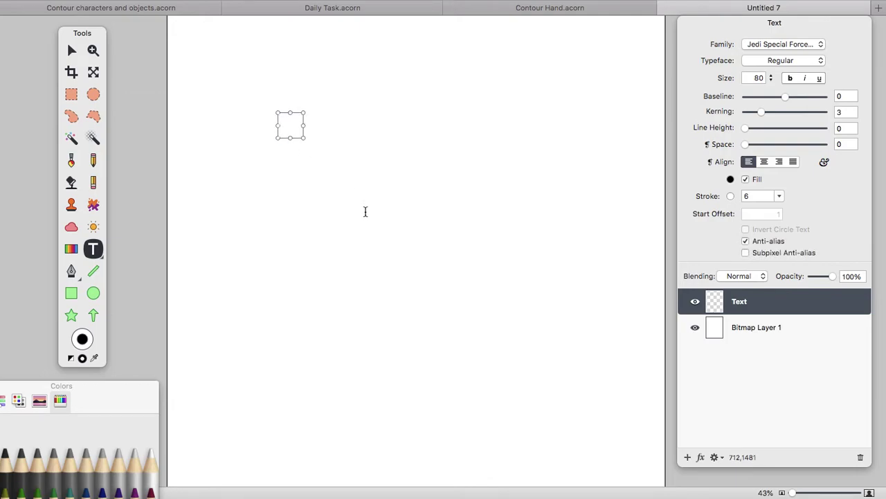
{"action": "type", "text": "PRACTICE"}
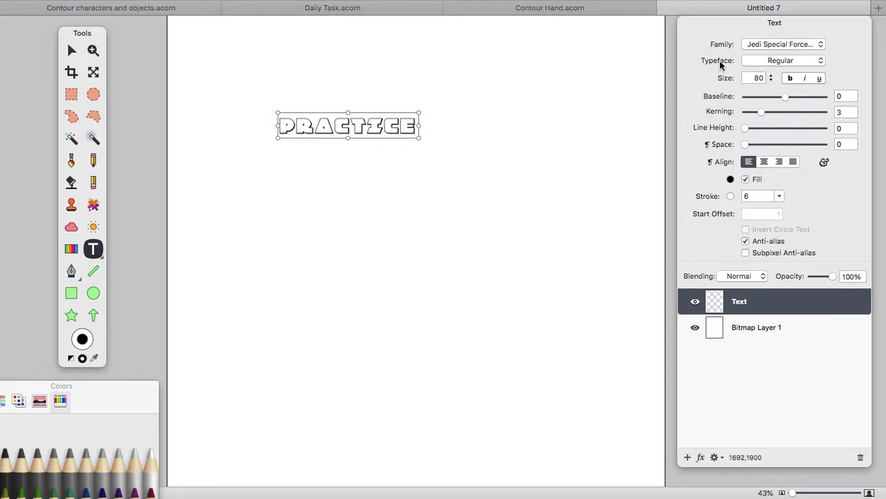
Select all of the PRACTICE text and preview it in the neighbouring font families, from Jedi Special Forces 3D Italic to Khmer Sangam MN and back.
{"action": "left_click", "coordinate": [776, 44]}
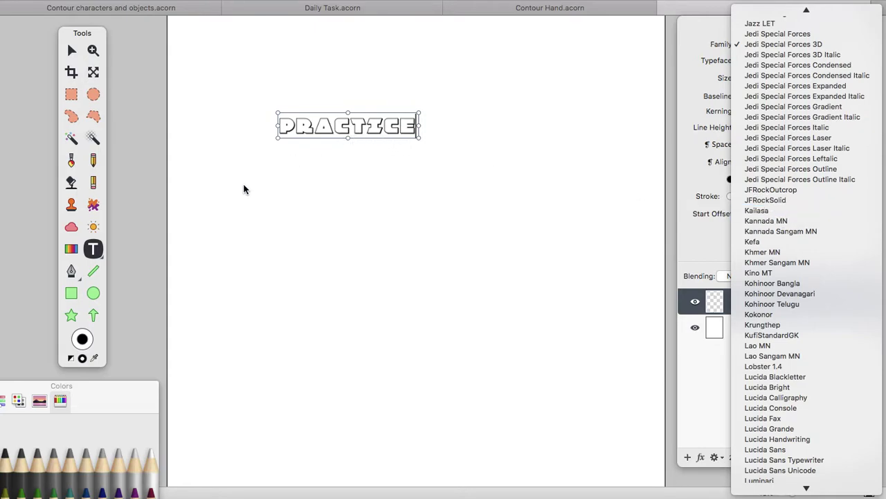
{"action": "left_click", "coordinate": [93, 254]}
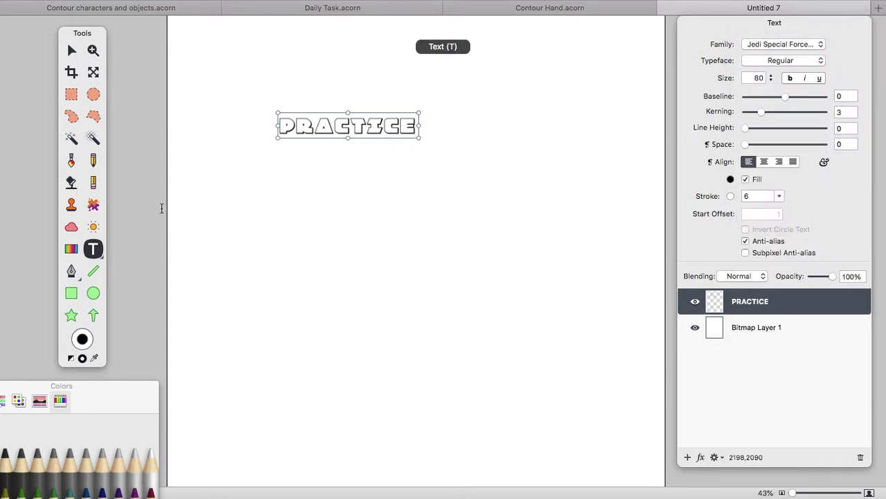
{"action": "left_click", "coordinate": [331, 130]}
{"action": "key", "text": "super+a"}
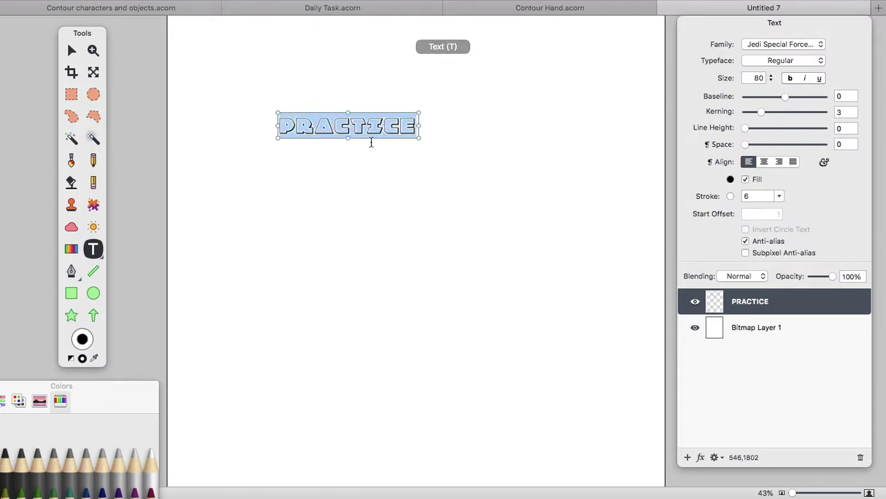
{"action": "scroll", "coordinate": [446, 161], "scroll_direction": "up", "scroll_amount": 5}
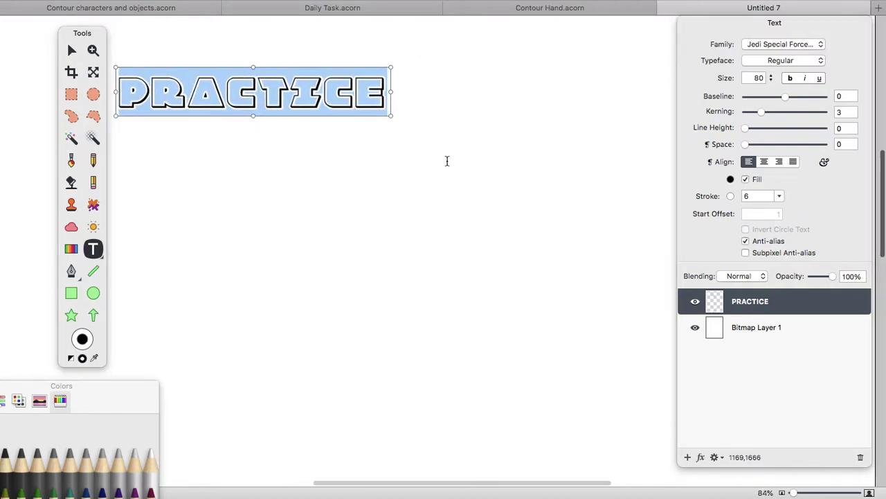
{"action": "scroll", "coordinate": [447, 161], "scroll_direction": "up", "scroll_amount": 3}
{"action": "scroll", "coordinate": [446, 161], "scroll_direction": "left", "scroll_amount": 5}
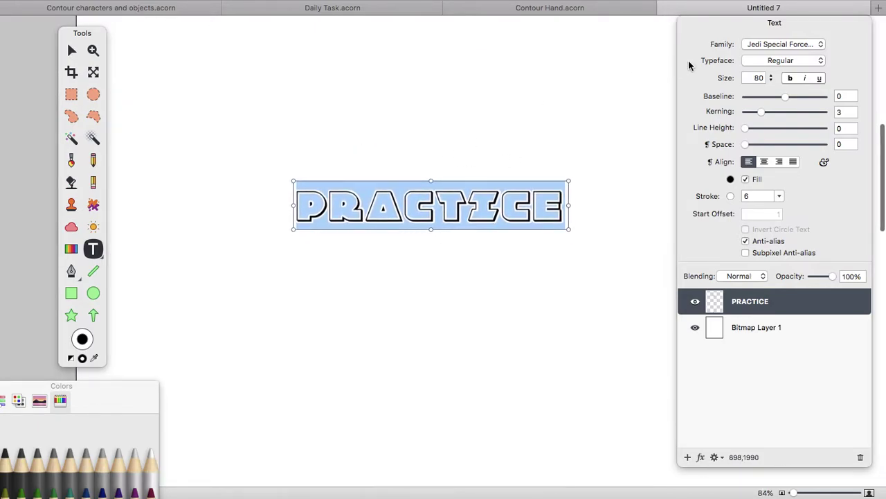
{"action": "left_click", "coordinate": [767, 46]}
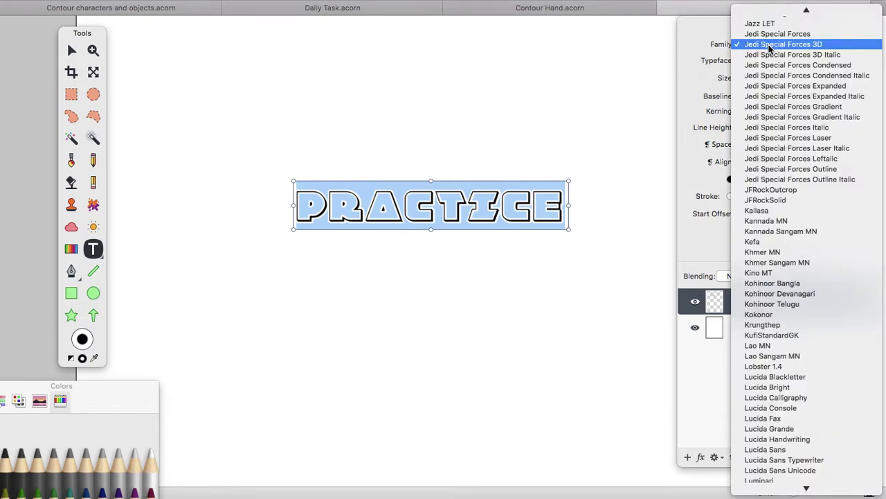
{"action": "key", "text": "Down"}
{"action": "key", "text": "Down"}
{"action": "key", "text": "Down"}
{"action": "key", "text": "Down"}
{"action": "key", "text": "Down"}
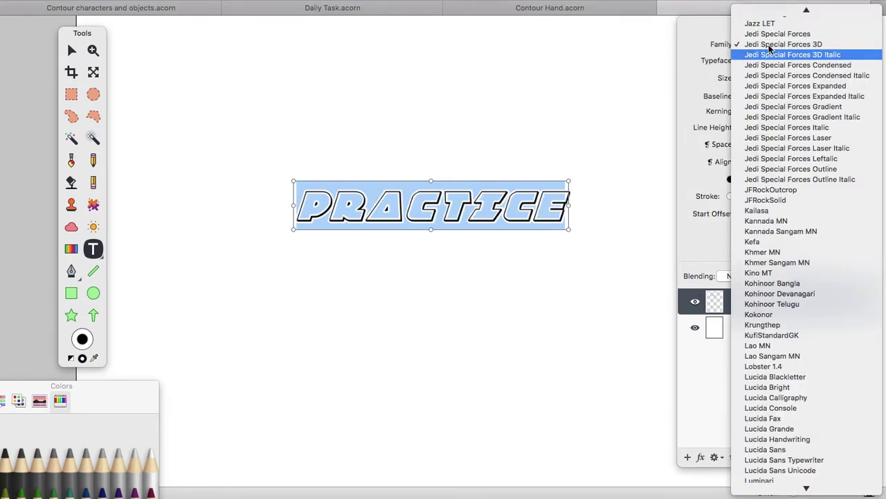
{"action": "key", "text": "Down"}
{"action": "key", "text": "Down"}
{"action": "key", "text": "Down"}
{"action": "key", "text": "Down"}
{"action": "key", "text": "Down"}
{"action": "key", "text": "Down"}
{"action": "key", "text": "Down"}
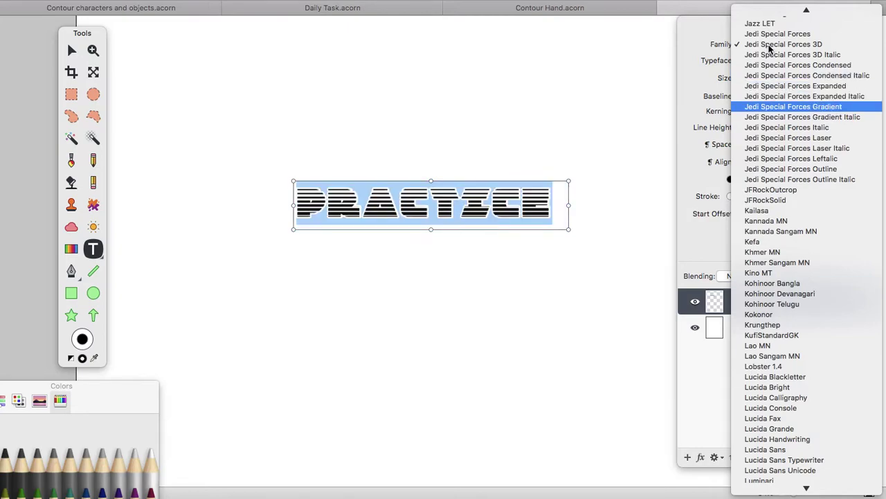
{"action": "key", "text": "Down"}
{"action": "key", "text": "Down"}
{"action": "key", "text": "Down"}
{"action": "key", "text": "Down"}
{"action": "key", "text": "Down"}
{"action": "key", "text": "Down"}
{"action": "key", "text": "Down"}
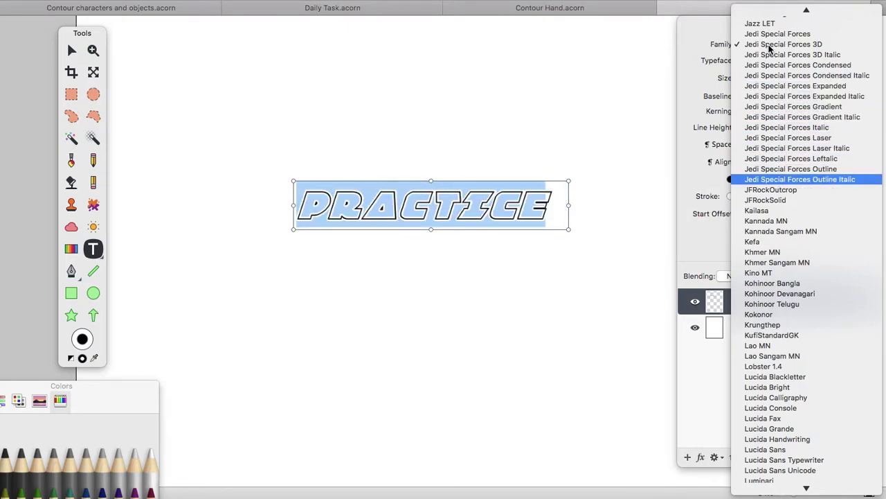
{"action": "key", "text": "Down"}
{"action": "key", "text": "Down"}
{"action": "key", "text": "Down"}
{"action": "key", "text": "Down"}
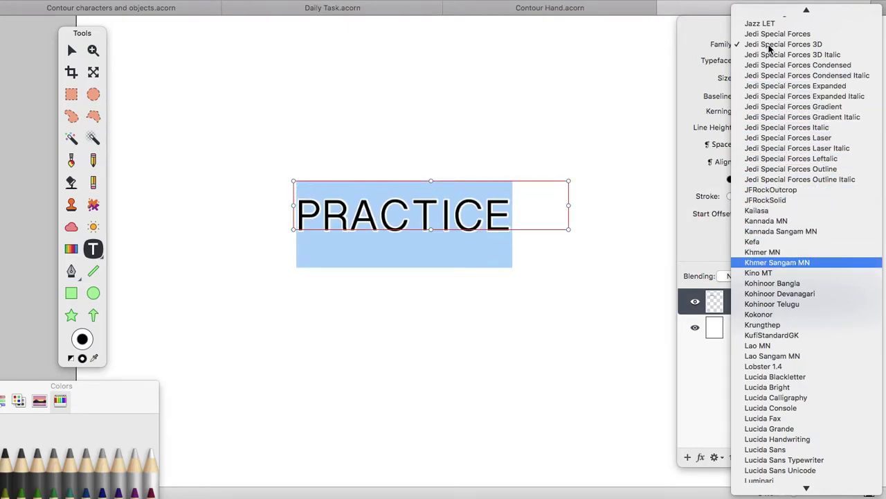
{"action": "key", "text": "Up"}
{"action": "key", "text": "Up"}
{"action": "key", "text": "Up"}
{"action": "key", "text": "Up"}
{"action": "key", "text": "Up"}
{"action": "key", "text": "Up"}
{"action": "key", "text": "Up"}
{"action": "key", "text": "Up"}
{"action": "key", "text": "Up"}
{"action": "key", "text": "Up"}
{"action": "key", "text": "Up"}
{"action": "key", "text": "Up"}
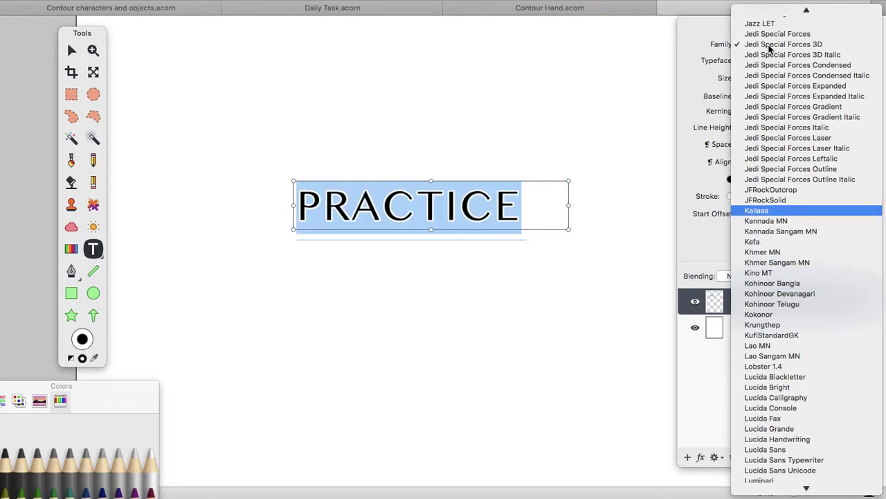
{"action": "key", "text": "Up"}
{"action": "key", "text": "Up"}
{"action": "key", "text": "Up"}
{"action": "key", "text": "Up"}
{"action": "key", "text": "Up"}
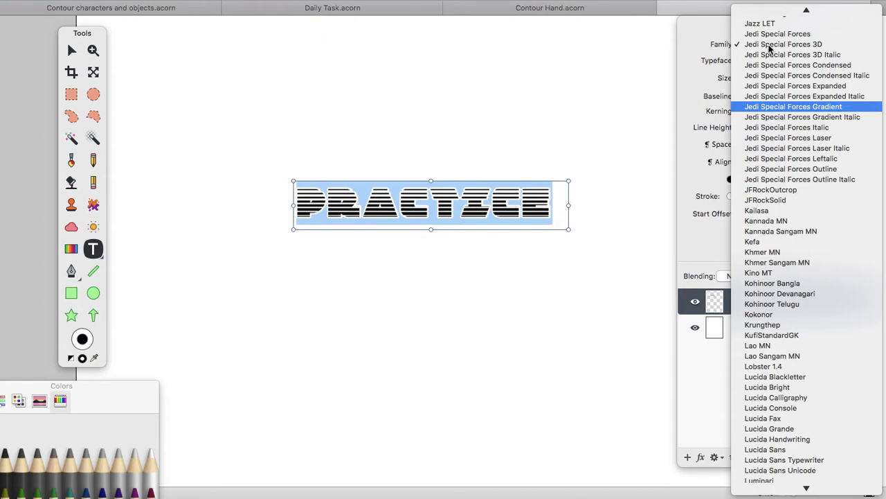
Set the font family of the selected PRACTICE text to Jedi Special Forces Condensed.
{"action": "key", "text": "Up"}
{"action": "key", "text": "Up"}
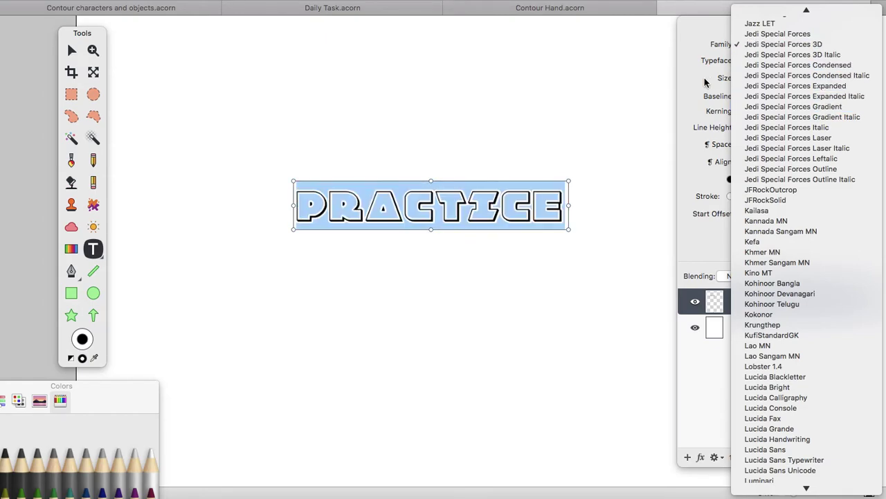
{"action": "left_click", "coordinate": [785, 65]}
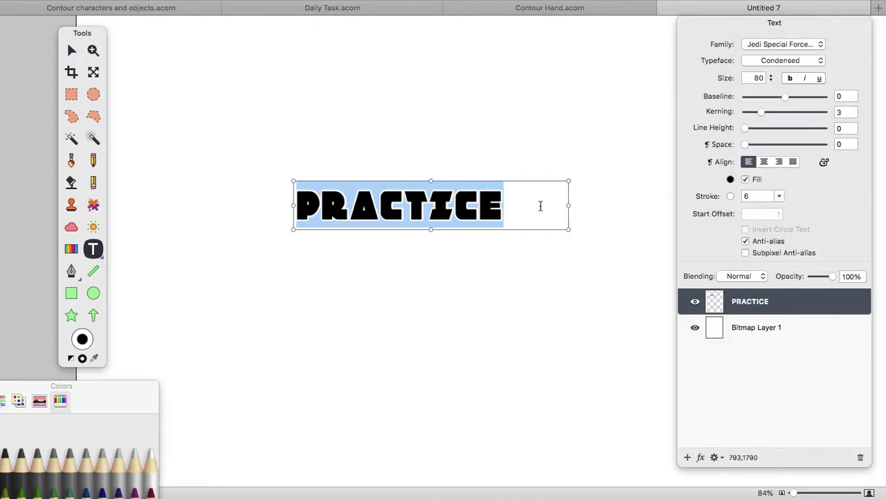
Narrow the PRACTICE text box to about half its width and widen it again to hold the whole word.
{"action": "left_click_drag", "start_coordinate": [570, 205], "coordinate": [437, 218]}
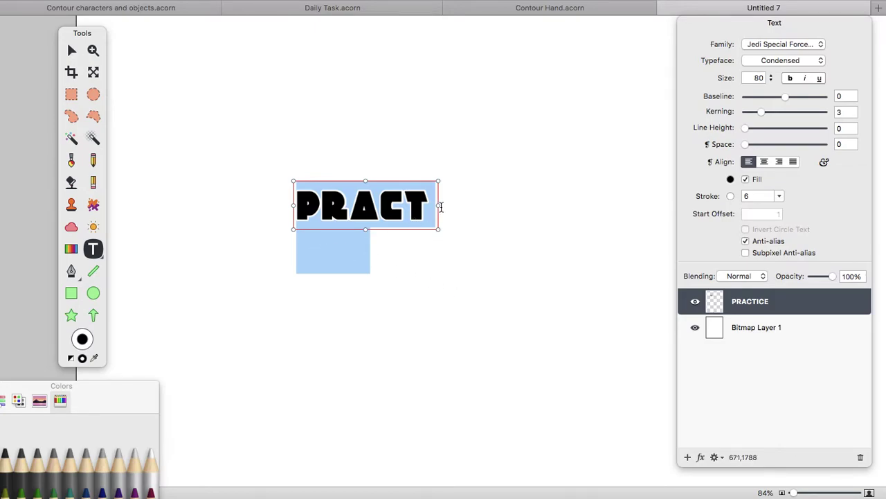
{"action": "left_click_drag", "start_coordinate": [441, 206], "coordinate": [565, 206]}
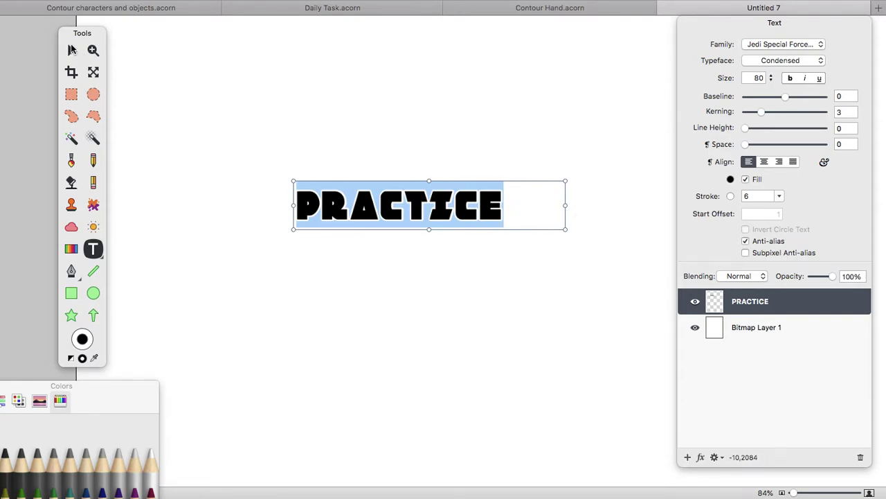
Select the PRACTICE text object with the Move tool and examine it at different magnifications.
{"action": "left_click", "coordinate": [72, 50]}
{"action": "left_click", "coordinate": [371, 205]}
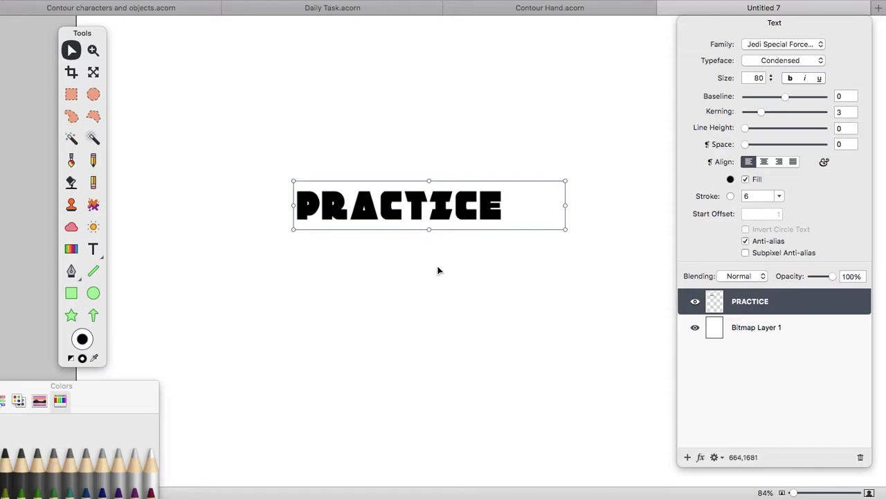
{"action": "scroll", "coordinate": [437, 270], "scroll_direction": "down", "scroll_amount": 8}
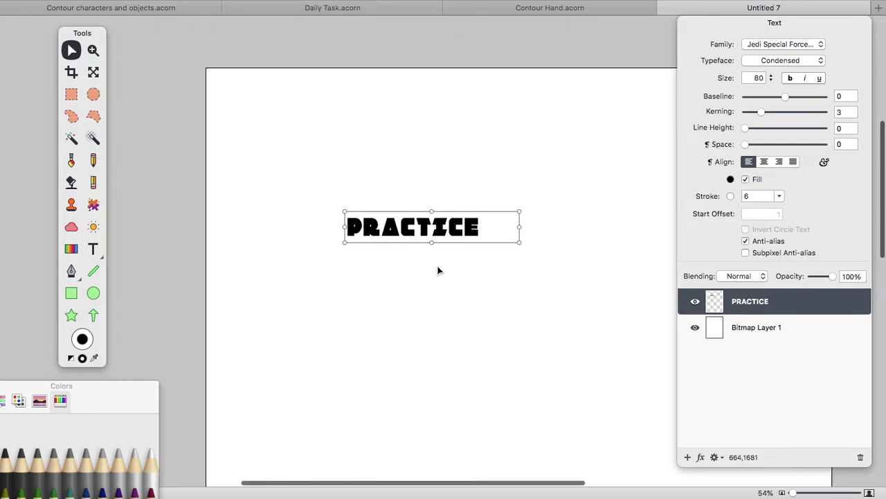
{"action": "scroll", "coordinate": [437, 270], "scroll_direction": "down", "scroll_amount": 1}
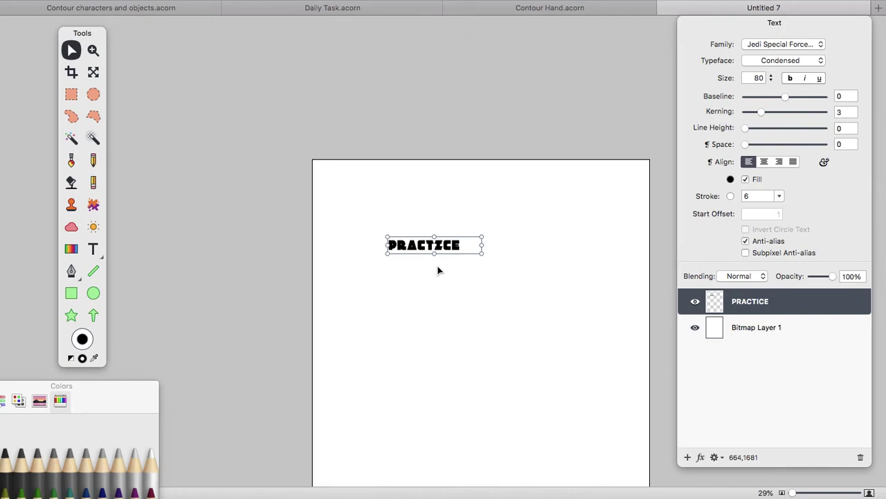
{"action": "scroll", "coordinate": [438, 270], "scroll_direction": "up", "scroll_amount": 10}
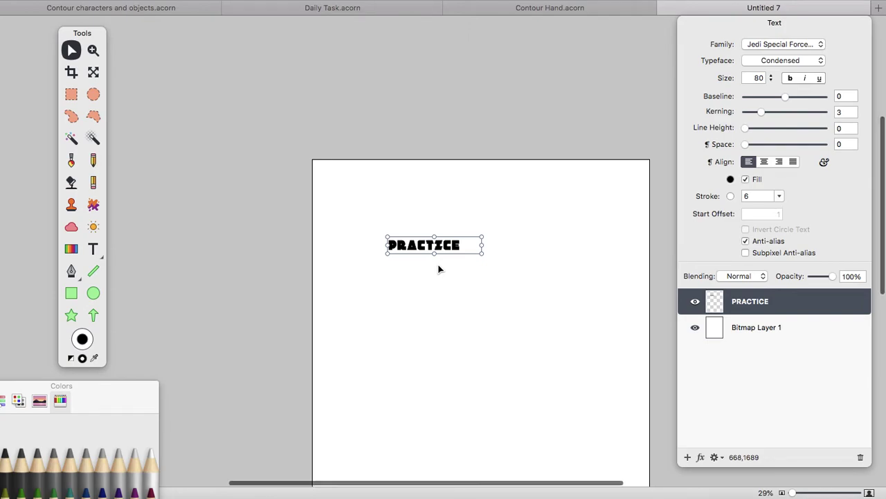
{"action": "scroll", "coordinate": [439, 269], "scroll_direction": "up", "scroll_amount": 2}
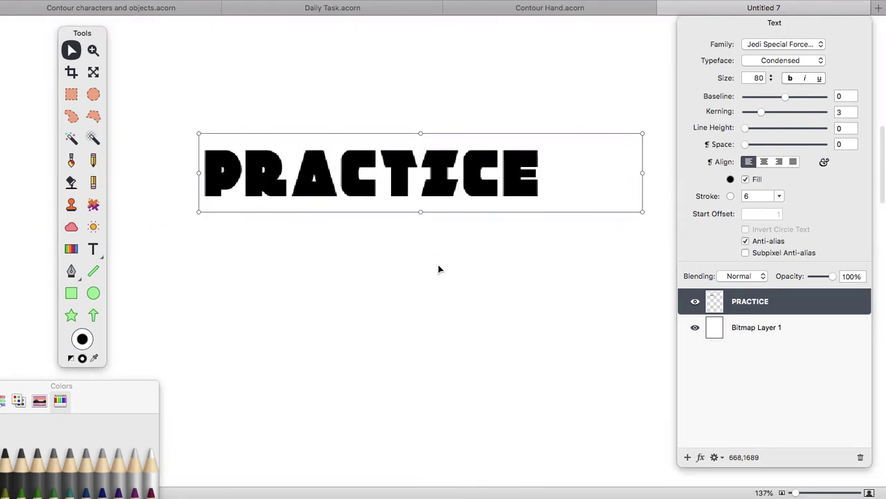
{"action": "scroll", "coordinate": [430, 242], "scroll_direction": "down", "scroll_amount": 1}
{"action": "scroll", "coordinate": [430, 241], "scroll_direction": "down", "scroll_amount": 1}
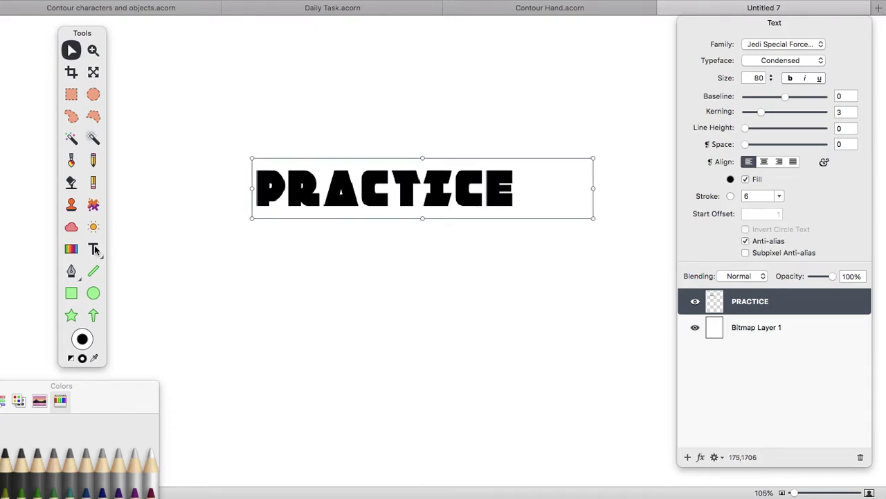
Select the whole word PRACTICE for text editing and set its kerning to 13.
{"action": "key", "text": "t"}
{"action": "key", "text": "t"}
{"action": "double_click", "coordinate": [317, 207]}
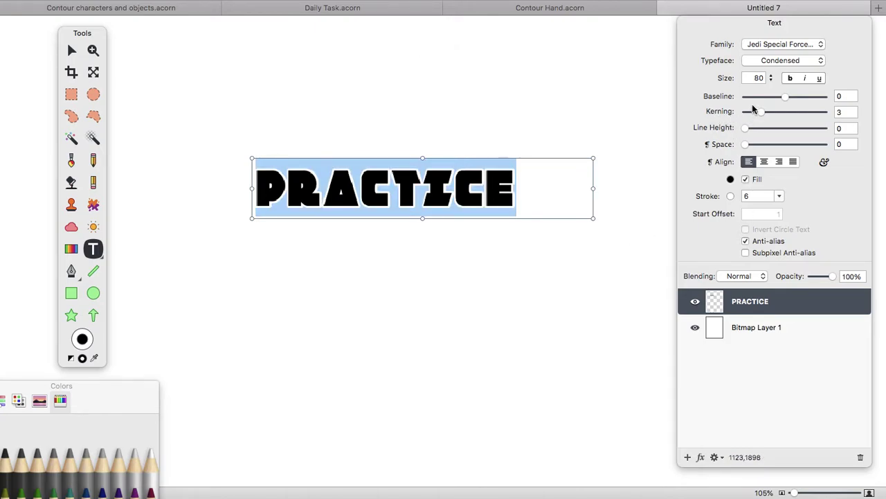
{"action": "left_click_drag", "start_coordinate": [762, 116], "coordinate": [761, 116]}
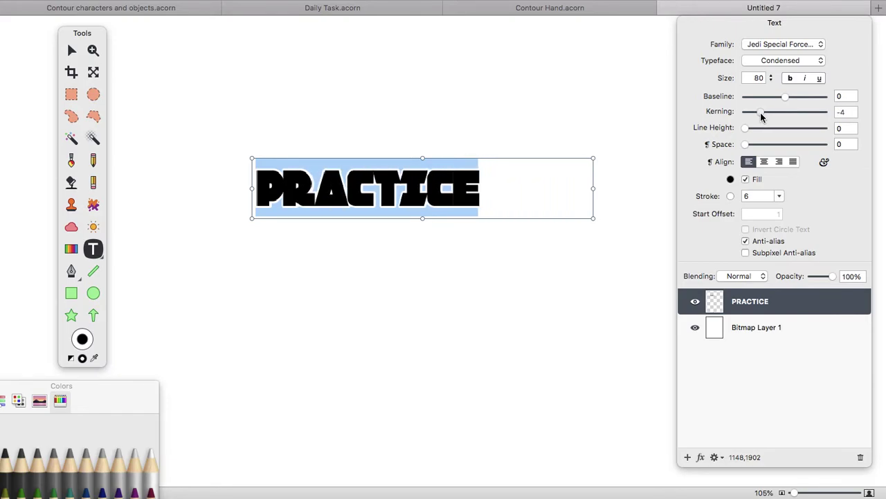
{"action": "left_click_drag", "start_coordinate": [761, 116], "coordinate": [763, 116]}
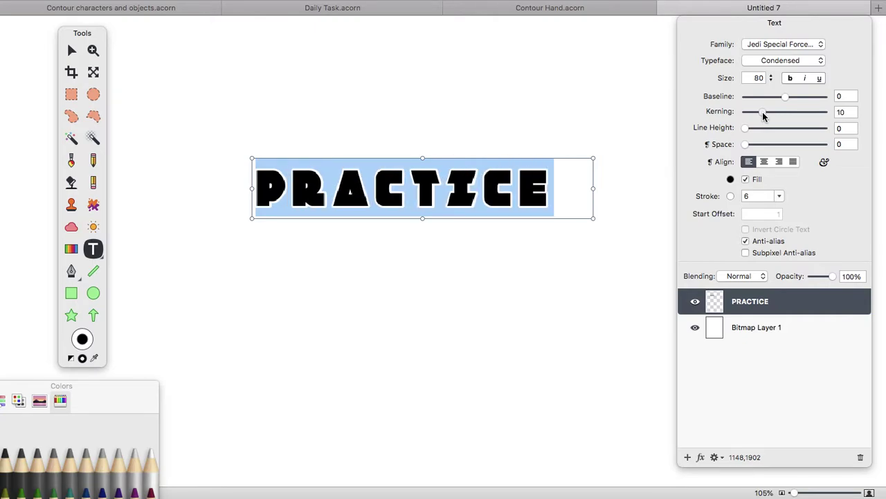
{"action": "left_click_drag", "start_coordinate": [763, 115], "coordinate": [764, 117]}
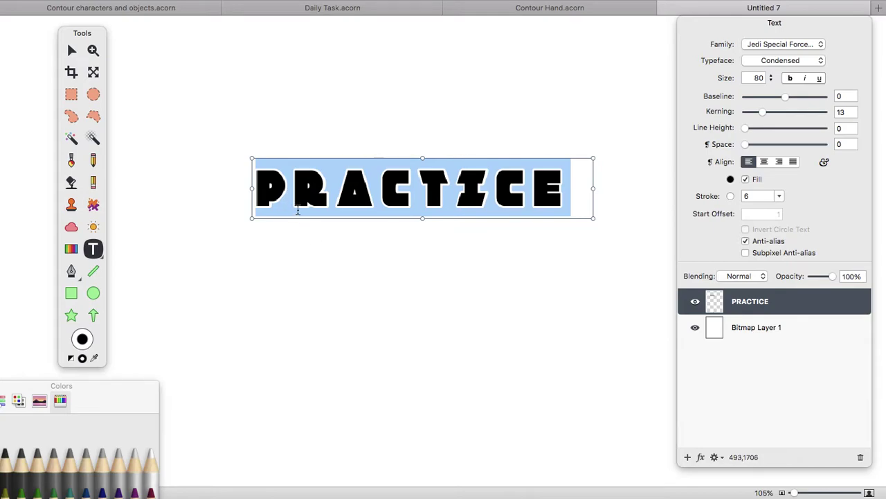
Select only the letter P at the start of PRACTICE and set its kerning to 7.
{"action": "left_click", "coordinate": [298, 239]}
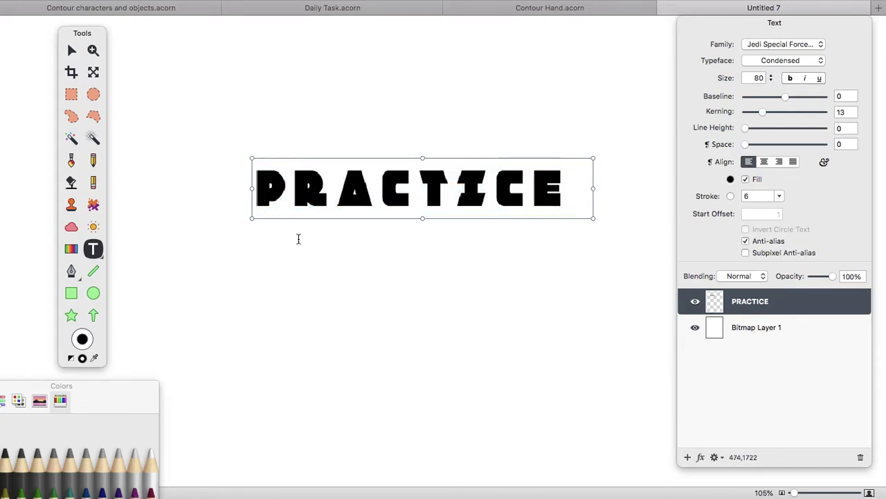
{"action": "double_click", "coordinate": [294, 190]}
{"action": "left_click", "coordinate": [294, 190]}
{"action": "left_click_drag", "start_coordinate": [294, 190], "coordinate": [265, 190]}
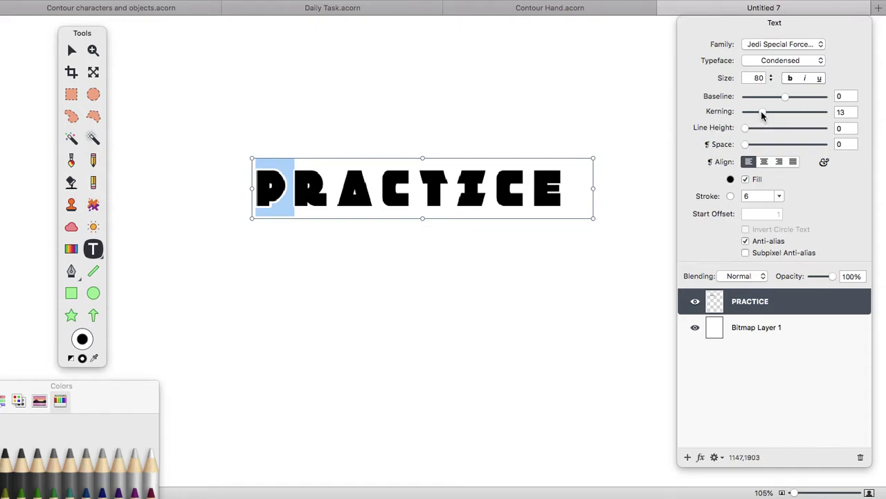
{"action": "left_click_drag", "start_coordinate": [761, 110], "coordinate": [760, 113]}
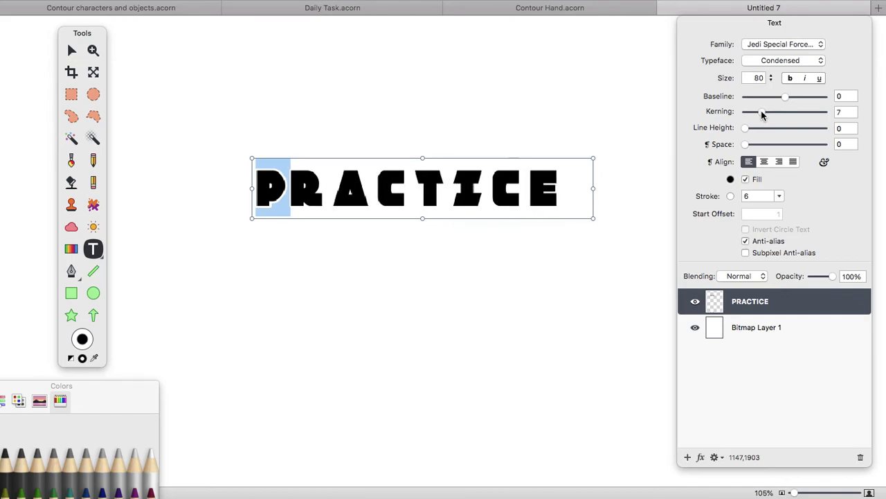
{"action": "left_click", "coordinate": [355, 286]}
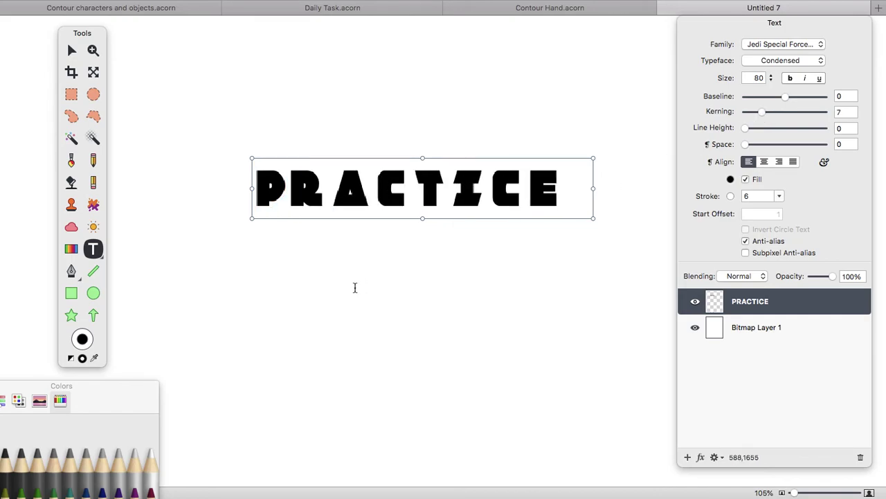
Select only the letter A in PRACTICE and set its kerning to 6.
{"action": "double_click", "coordinate": [338, 198]}
{"action": "left_click", "coordinate": [333, 201]}
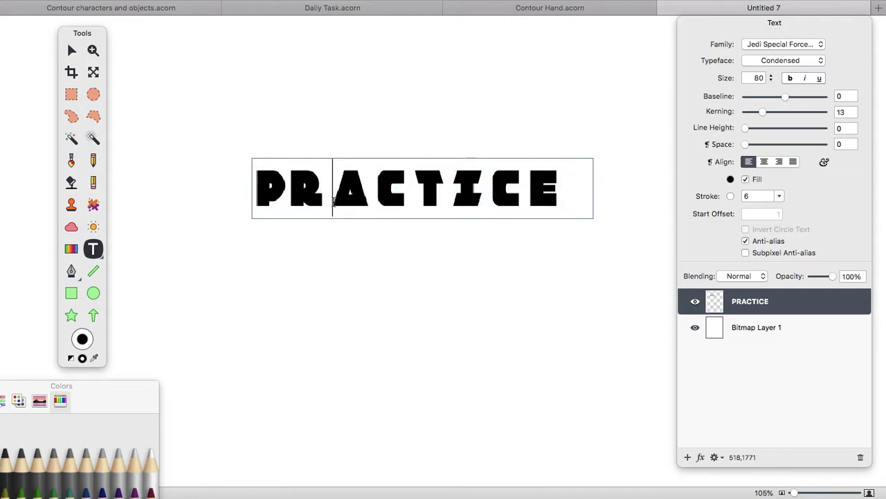
{"action": "left_click_drag", "start_coordinate": [333, 200], "coordinate": [376, 204]}
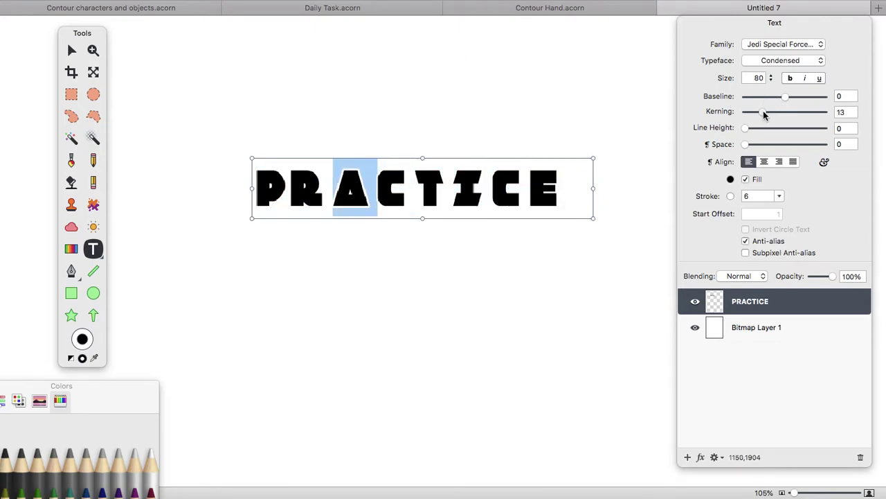
{"action": "left_click_drag", "start_coordinate": [765, 115], "coordinate": [763, 115]}
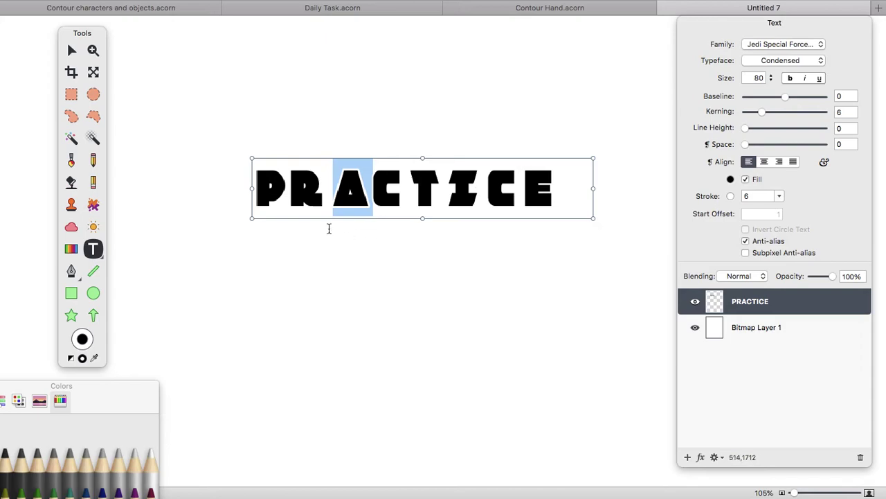
Select only the letter R in PRACTICE and reduce its kerning to 9.
{"action": "left_click", "coordinate": [323, 202]}
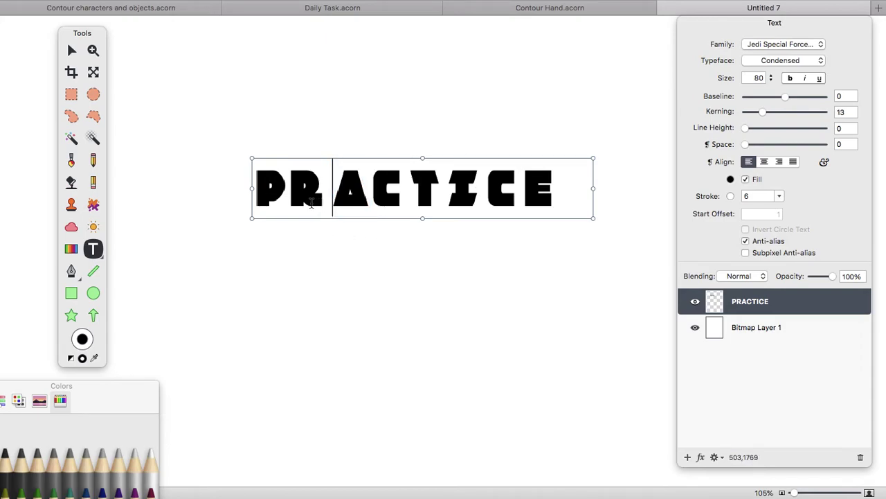
{"action": "key", "text": "shift+Left"}
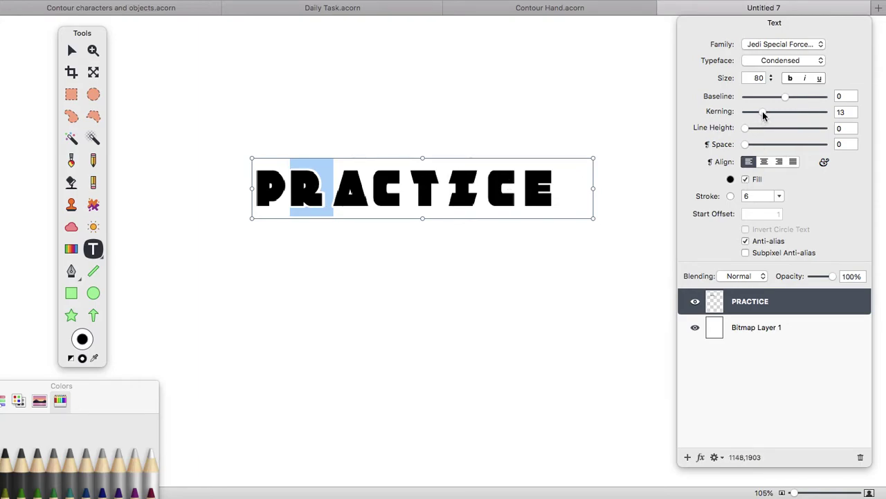
{"action": "left_click_drag", "start_coordinate": [764, 116], "coordinate": [762, 116]}
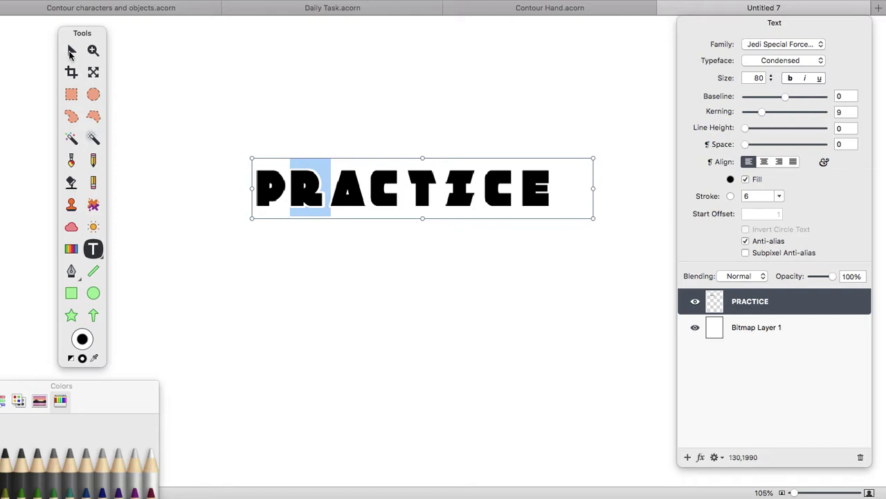
Duplicate the PRACTICE text object twice with the Move tool, stacking the two copies below the original.
{"action": "left_click", "coordinate": [71, 53]}
{"action": "left_click", "coordinate": [223, 61]}
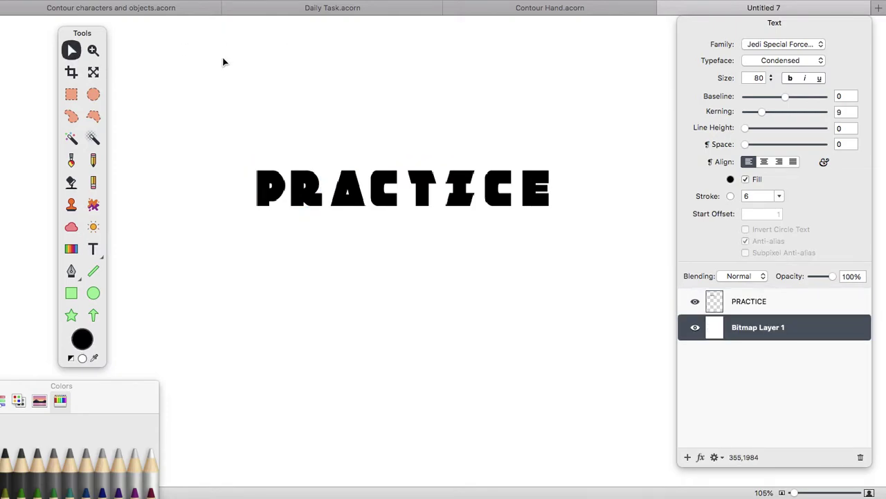
{"action": "left_click", "coordinate": [311, 194]}
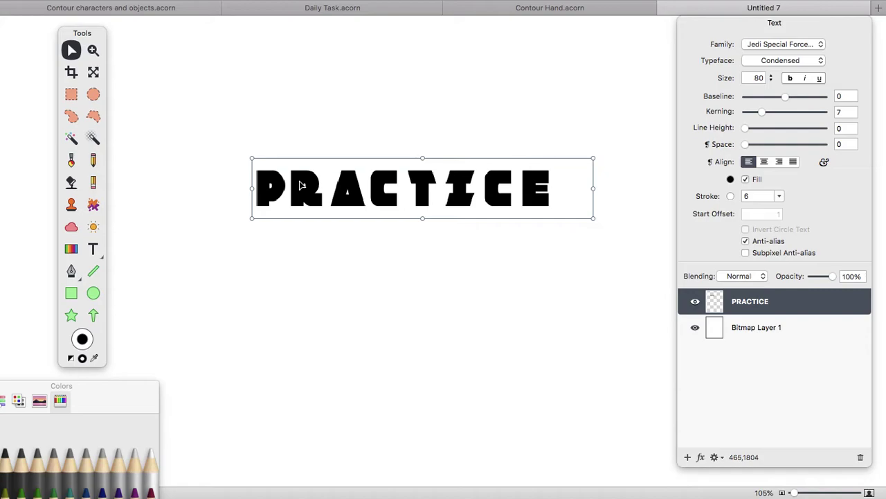
{"action": "left_click_drag", "start_coordinate": [301, 185], "coordinate": [301, 310]}
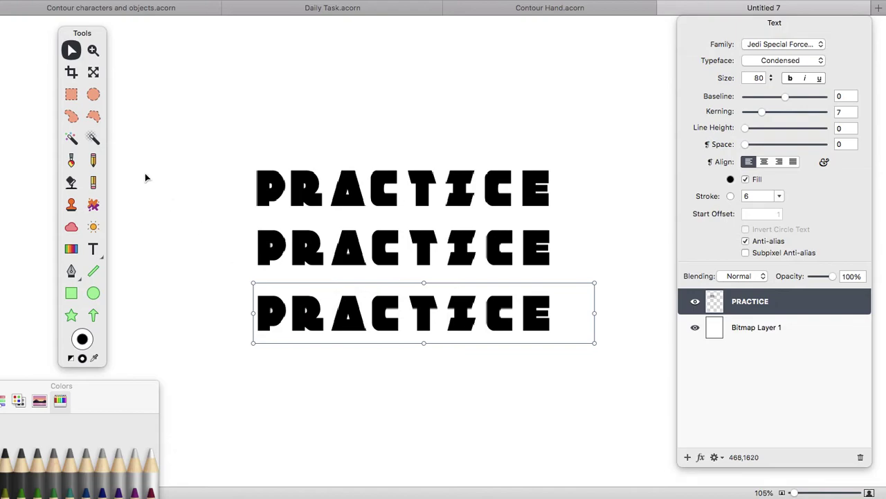
Change the middle PRACTICE copy's font to Jedi Special Forces Gradient Italic and widen its text box to hold the whole word.
{"action": "left_click", "coordinate": [94, 249]}
{"action": "key", "text": "v"}
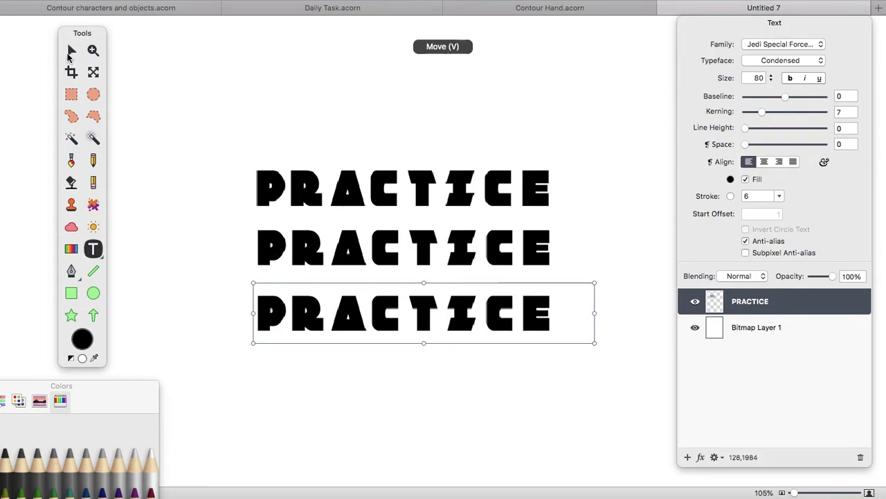
{"action": "left_click", "coordinate": [302, 244]}
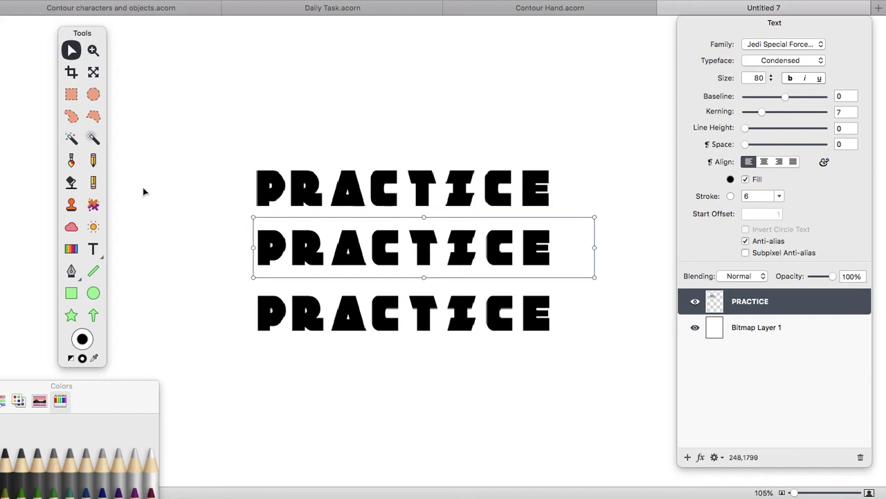
{"action": "key", "text": "t"}
{"action": "left_click", "coordinate": [322, 246]}
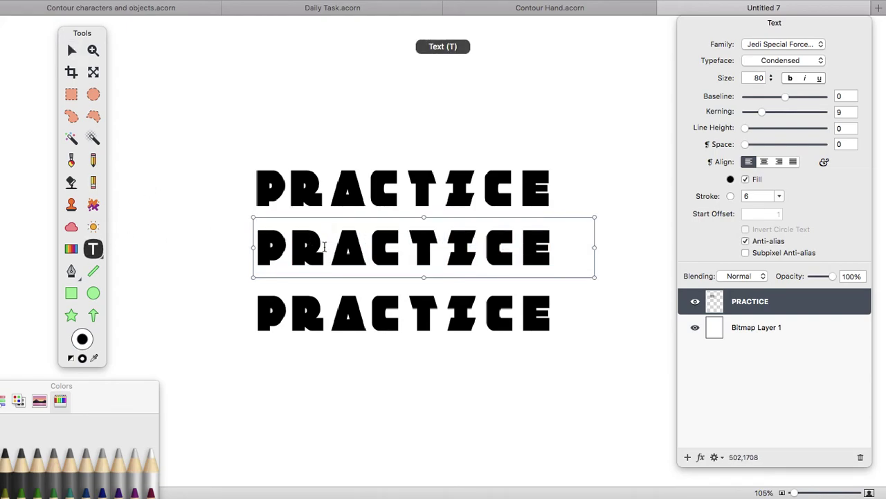
{"action": "double_click", "coordinate": [323, 247]}
{"action": "left_click", "coordinate": [789, 45]}
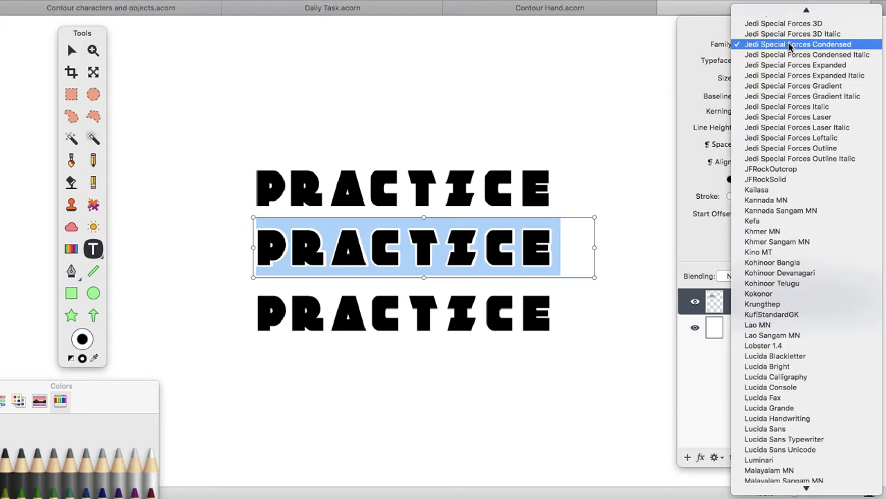
{"action": "key", "text": "Down"}
{"action": "key", "text": "Down"}
{"action": "key", "text": "Down"}
{"action": "key", "text": "Down"}
{"action": "key", "text": "Down"}
{"action": "key", "text": "Down"}
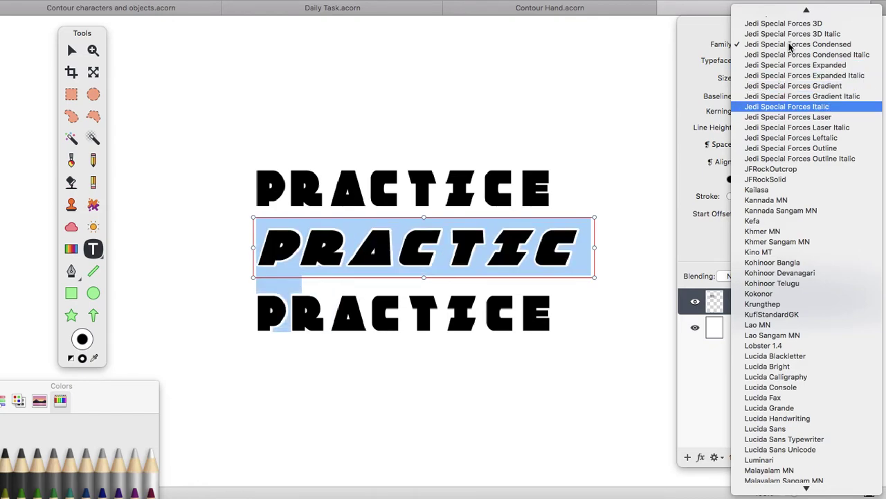
{"action": "key", "text": "Up"}
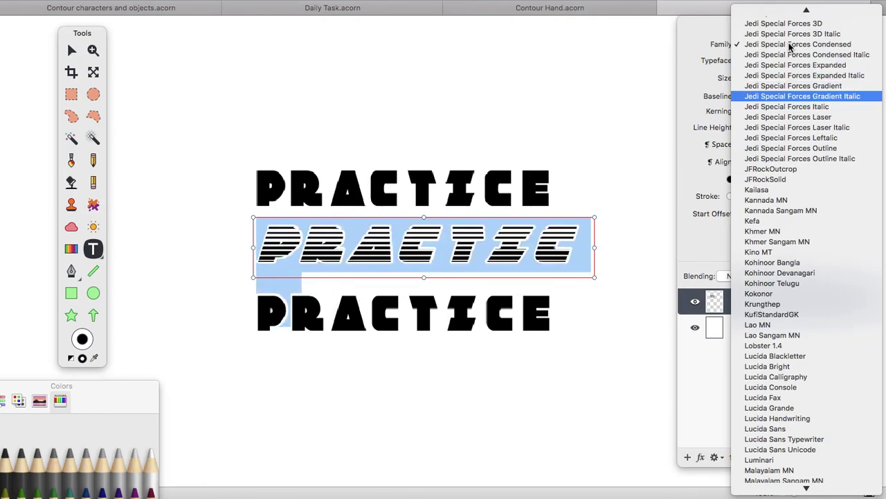
{"action": "key", "text": "Return"}
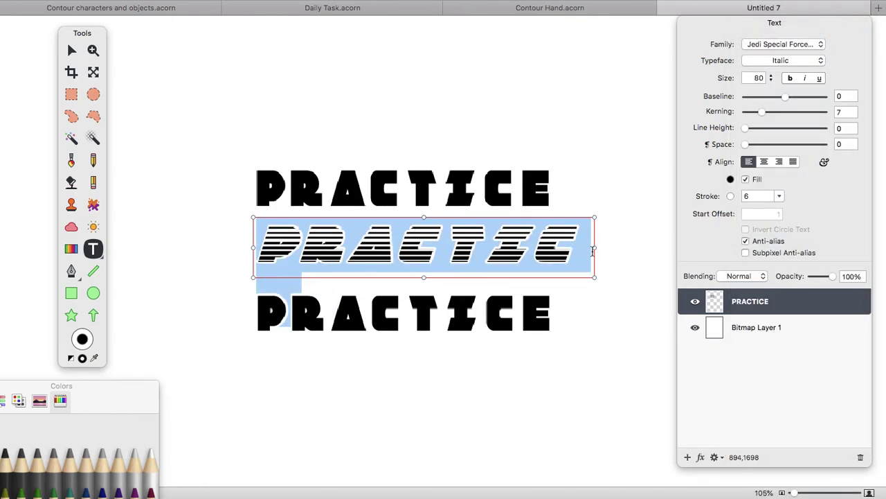
{"action": "left_click_drag", "start_coordinate": [596, 248], "coordinate": [645, 245]}
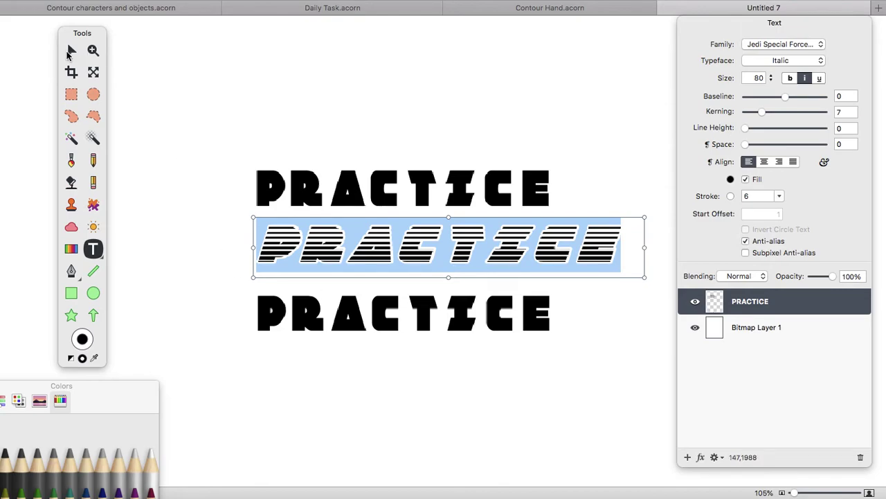
Select the whole word in the bottom PRACTICE copy, try out different fonts and set its font family to Apple Chancery.
{"action": "left_click", "coordinate": [70, 52]}
{"action": "left_click", "coordinate": [346, 316]}
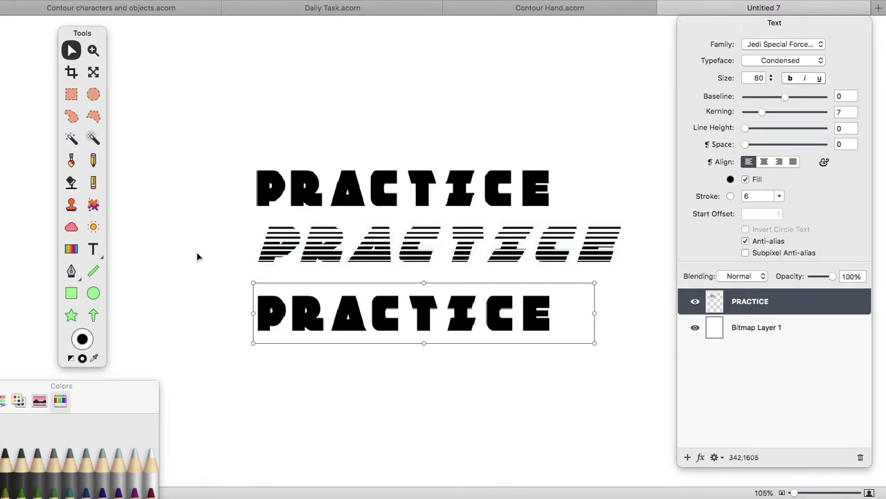
{"action": "left_click", "coordinate": [95, 251]}
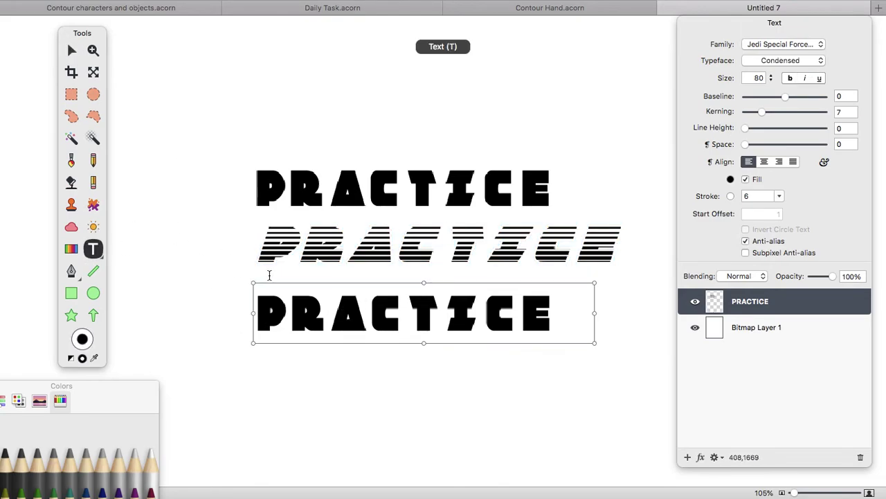
{"action": "left_click", "coordinate": [284, 308]}
{"action": "double_click", "coordinate": [284, 308]}
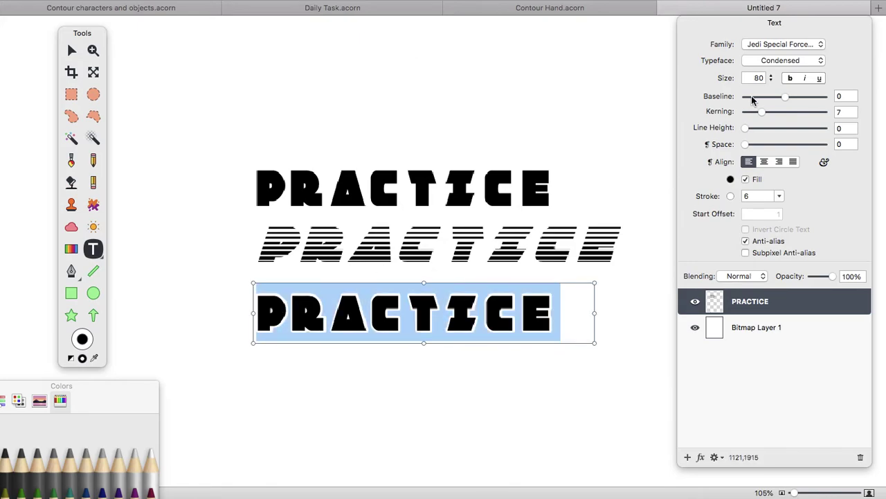
{"action": "left_click", "coordinate": [769, 44]}
{"action": "key", "text": "Down"}
{"action": "key", "text": "Down"}
{"action": "key", "text": "Down"}
{"action": "key", "text": "Down"}
{"action": "key", "text": "Down"}
{"action": "key", "text": "Down"}
{"action": "key", "text": "Down"}
{"action": "key", "text": "Down"}
{"action": "key", "text": "Down"}
{"action": "key", "text": "Down"}
{"action": "key", "text": "Down"}
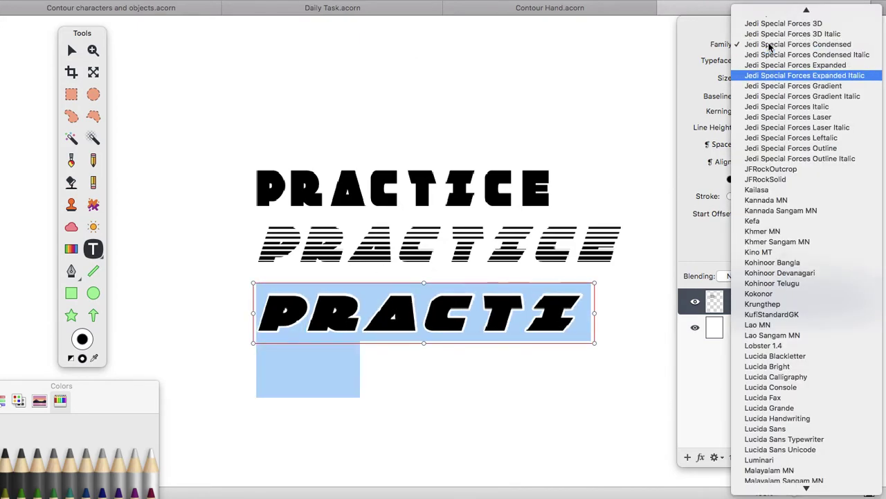
{"action": "key", "text": "Down"}
{"action": "key", "text": "Down"}
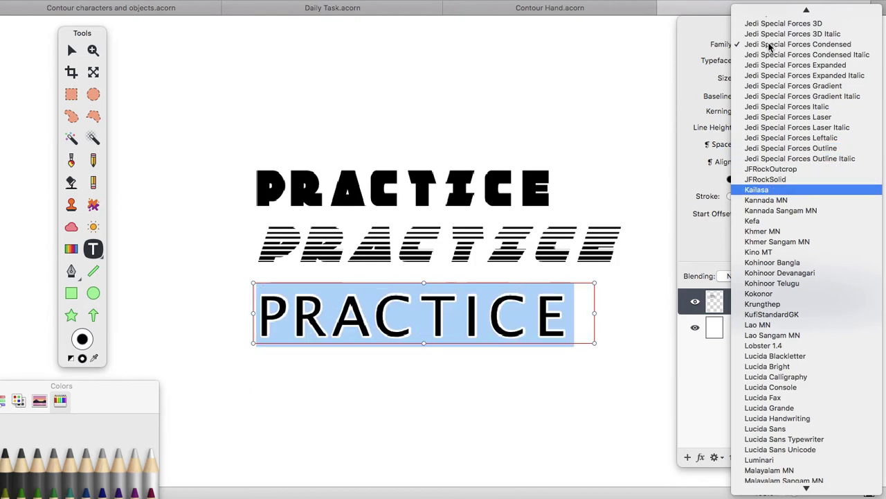
{"action": "key", "text": "Down"}
{"action": "key", "text": "Down"}
{"action": "key", "text": "Down"}
{"action": "key", "text": "Down"}
{"action": "key", "text": "Down"}
{"action": "key", "text": "Down"}
{"action": "key", "text": "Down"}
{"action": "key", "text": "Down"}
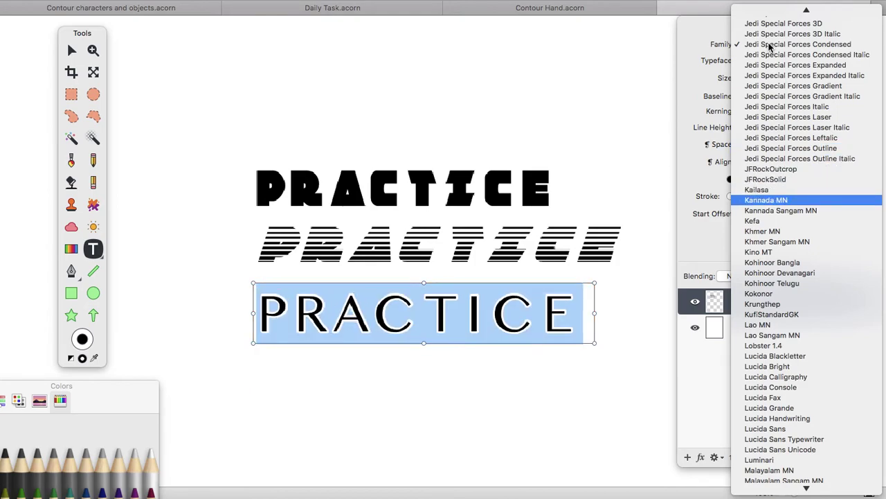
{"action": "key", "text": "Down"}
{"action": "key", "text": "Down"}
{"action": "key", "text": "Down"}
{"action": "key", "text": "Down"}
{"action": "key", "text": "Down"}
{"action": "key", "text": "Down"}
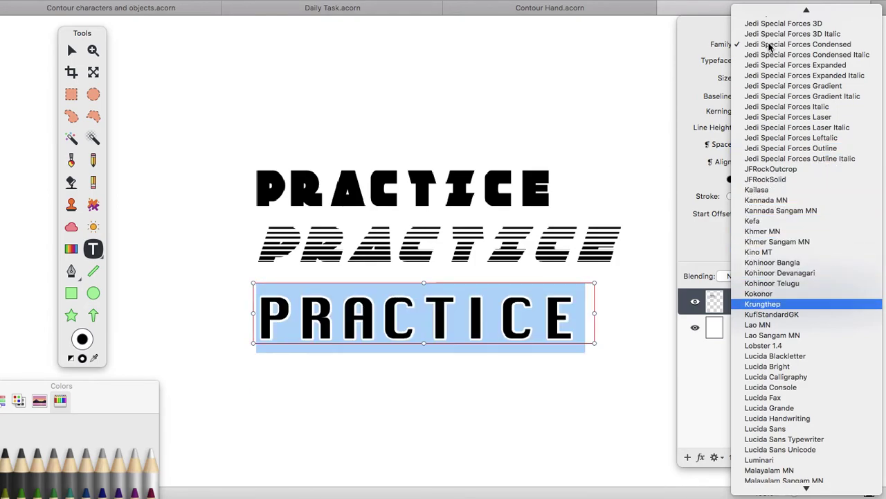
{"action": "key", "text": "Up"}
{"action": "key", "text": "Up"}
{"action": "key", "text": "Up"}
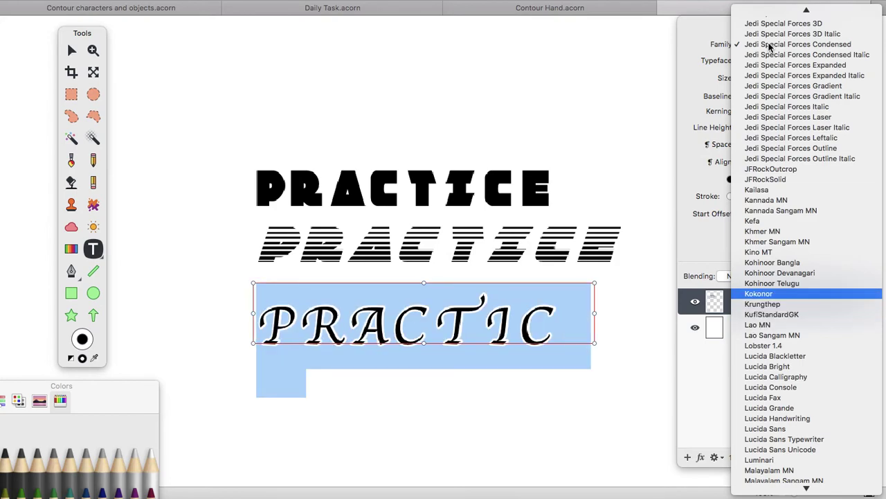
{"action": "key", "text": "Escape"}
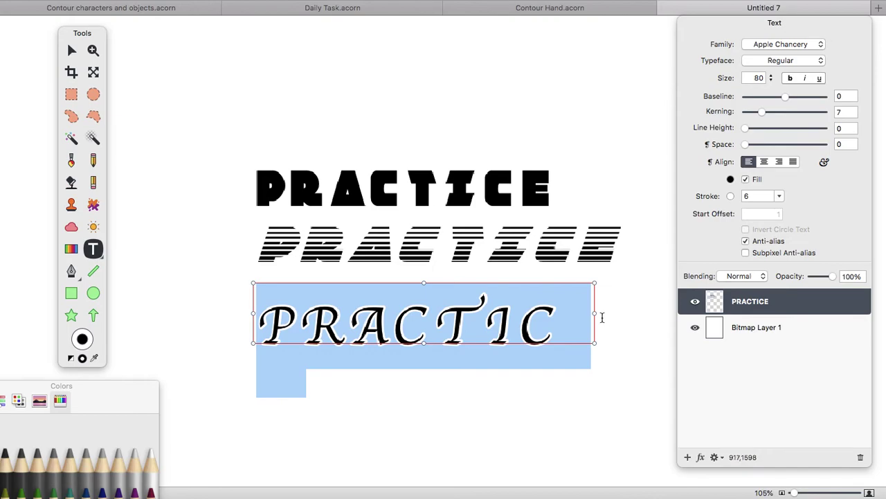
Widen the bottom PRACTICE text box until the whole word fits on one line, and deselect it with the Move tool.
{"action": "left_click_drag", "start_coordinate": [597, 314], "coordinate": [620, 314]}
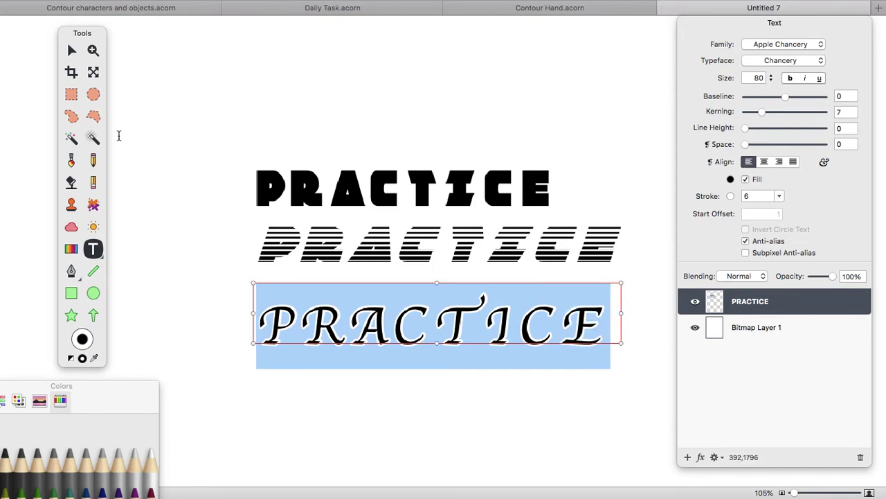
{"action": "left_click", "coordinate": [71, 50]}
{"action": "left_click", "coordinate": [406, 223]}
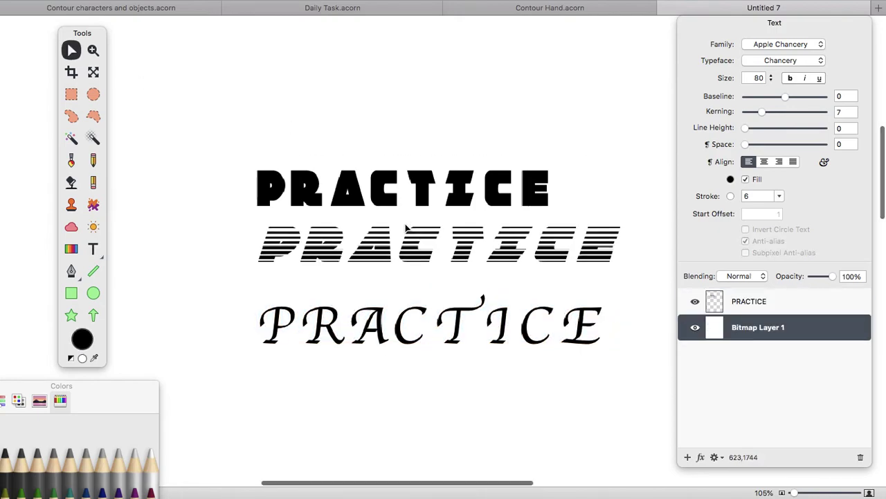
Move the top PRACTICE word upward to leave a wider gap above the striped italic copy.
{"action": "key", "text": "super+0"}
{"action": "left_click_drag", "start_coordinate": [394, 205], "coordinate": [398, 178]}
{"action": "scroll", "coordinate": [411, 311], "scroll_direction": "up", "scroll_amount": 5}
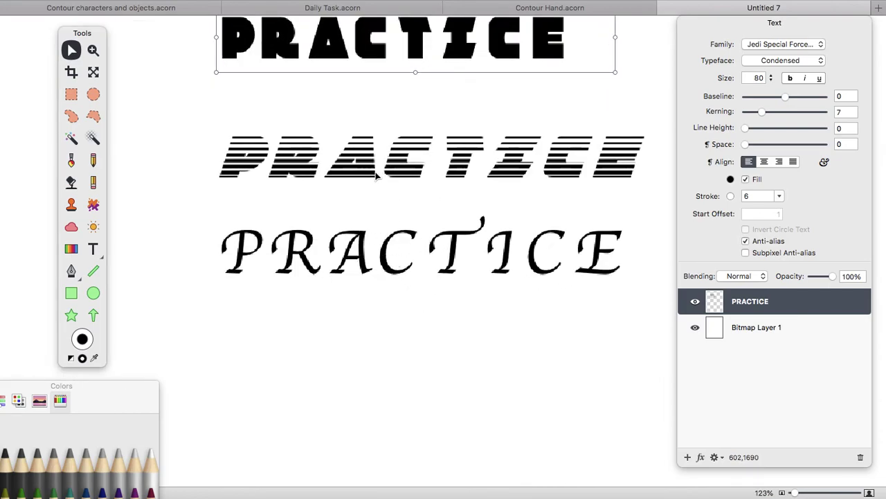
Tighten the kerning of the whole bottom Apple Chancery PRACTICE word to 4.
{"action": "left_click", "coordinate": [361, 246]}
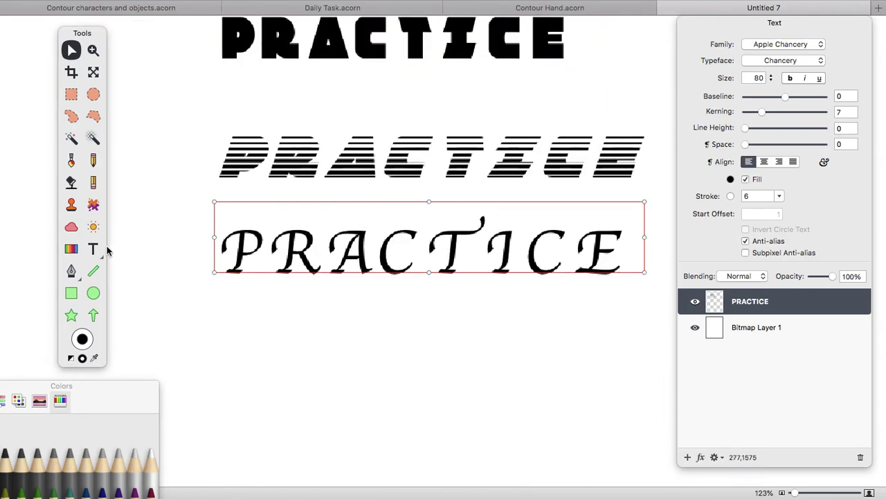
{"action": "left_click", "coordinate": [95, 249]}
{"action": "double_click", "coordinate": [335, 265]}
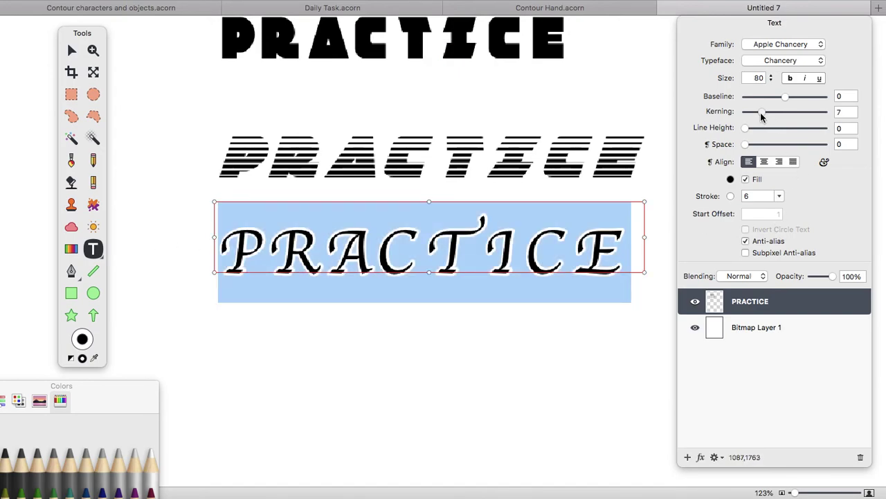
{"action": "left_click_drag", "start_coordinate": [761, 115], "coordinate": [760, 116]}
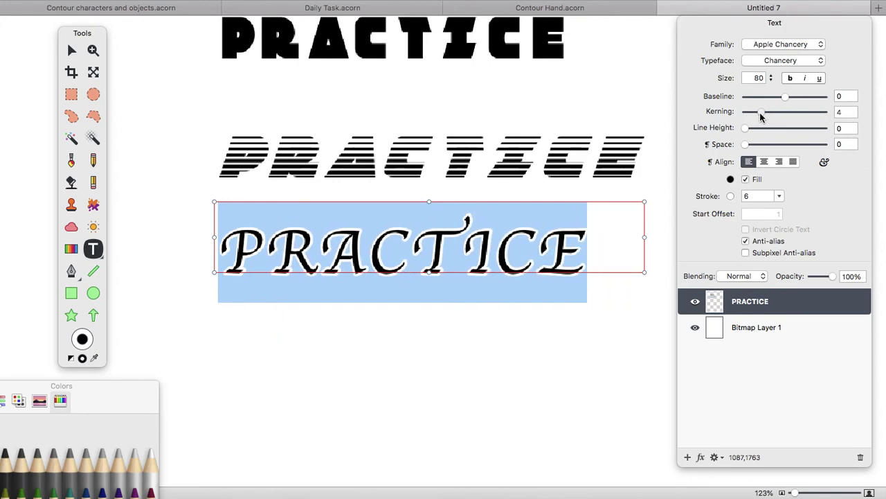
{"action": "left_click", "coordinate": [356, 321]}
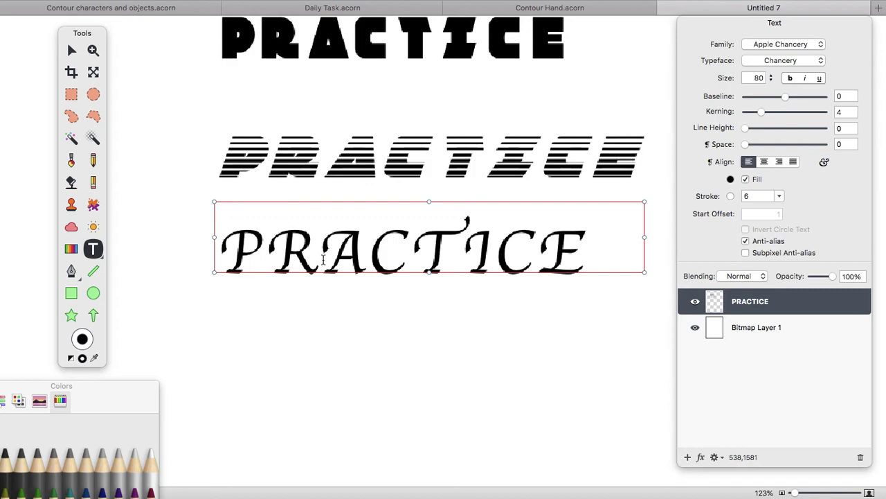
Set the kerning of only the letter R in the bottom PRACTICE word to 11, and deselect the text box with the Move tool.
{"action": "double_click", "coordinate": [319, 261]}
{"action": "left_click", "coordinate": [320, 261]}
{"action": "key", "text": "shift+Left"}
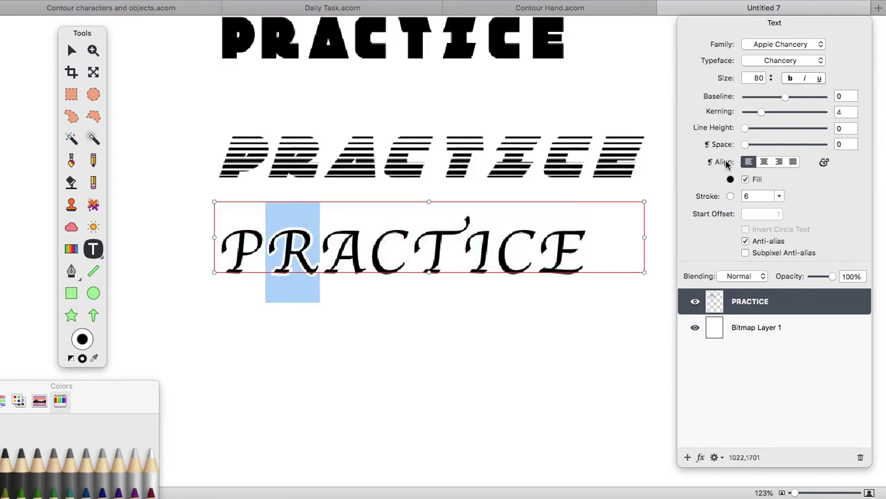
{"action": "left_click_drag", "start_coordinate": [760, 117], "coordinate": [762, 117]}
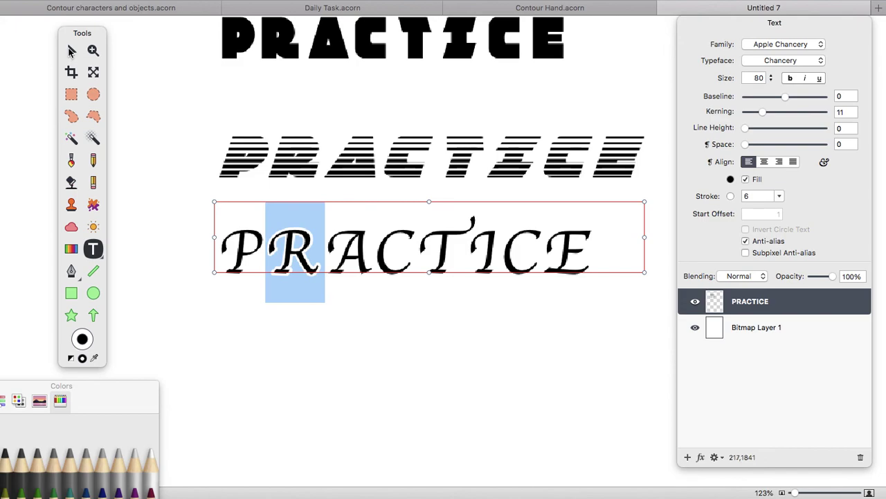
{"action": "left_click", "coordinate": [71, 51]}
{"action": "left_click", "coordinate": [196, 77]}
Nudge the three PRACTICE words into a closer, more evenly spaced stack, shifting the lower two slightly left and the top one down.
{"action": "scroll", "coordinate": [325, 145], "scroll_direction": "down", "scroll_amount": 5}
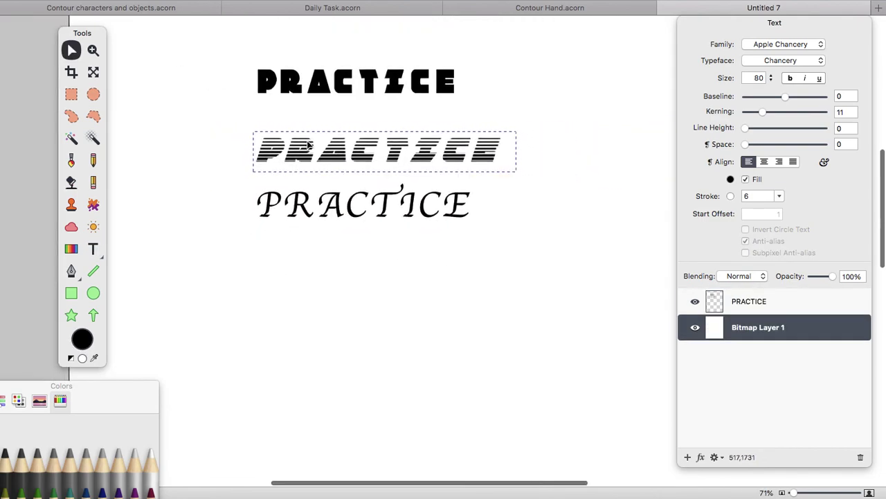
{"action": "left_click_drag", "start_coordinate": [339, 158], "coordinate": [334, 151]}
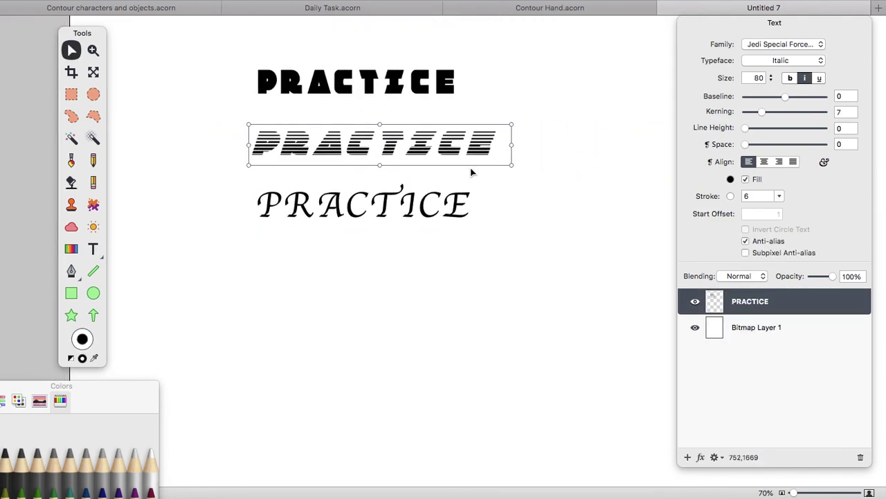
{"action": "left_click_drag", "start_coordinate": [388, 201], "coordinate": [382, 199]}
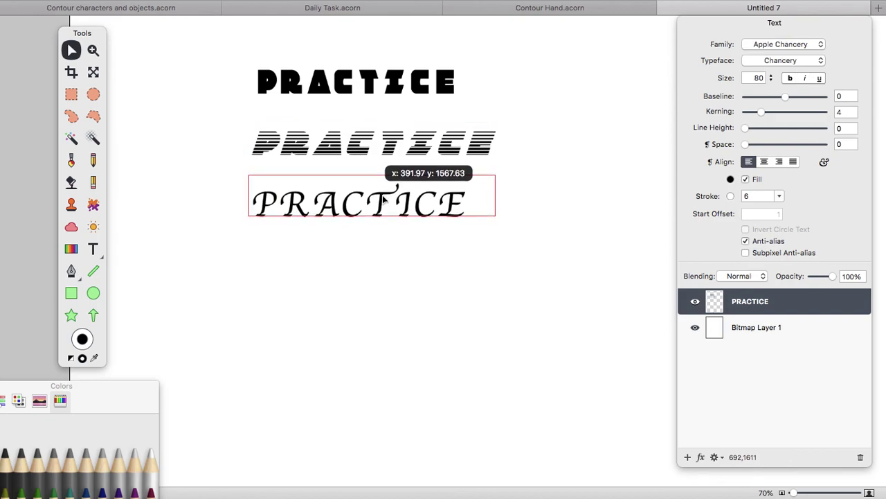
{"action": "left_click_drag", "start_coordinate": [353, 151], "coordinate": [348, 151]}
{"action": "left_click_drag", "start_coordinate": [303, 79], "coordinate": [302, 88]}
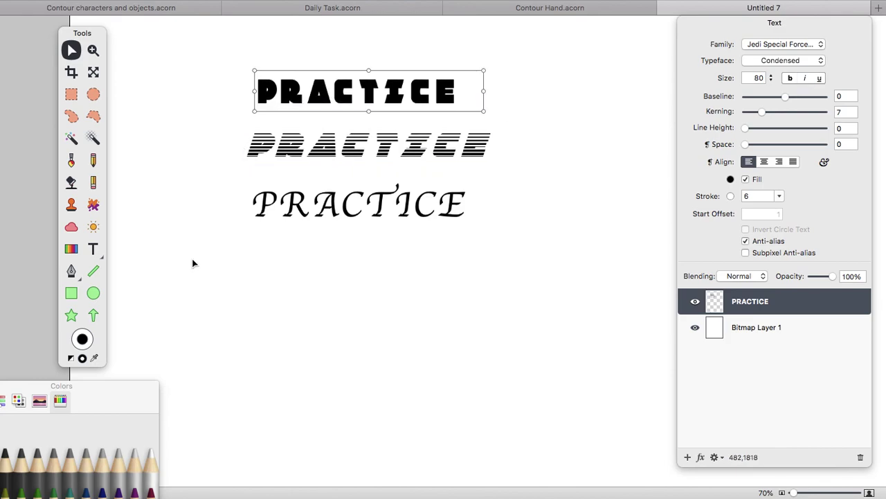